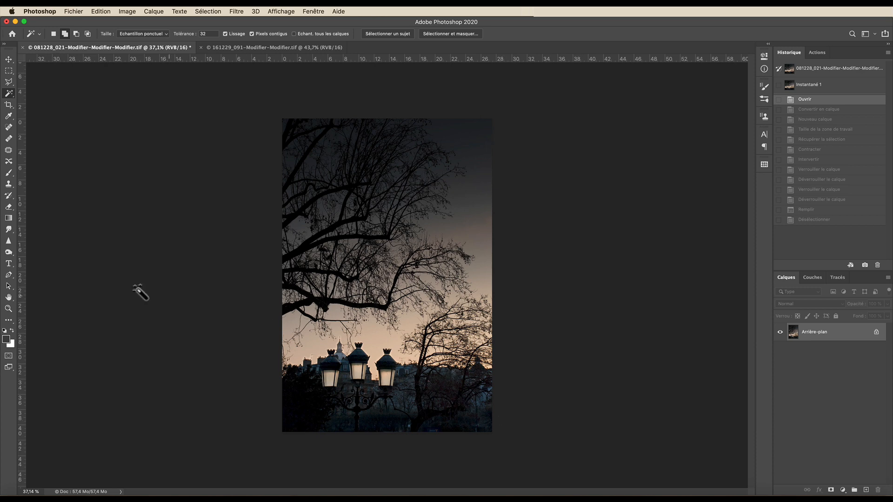
- Try to extend the canvas by a relative 20% in width and height using the #333333 foreground colour
click(6, 340)
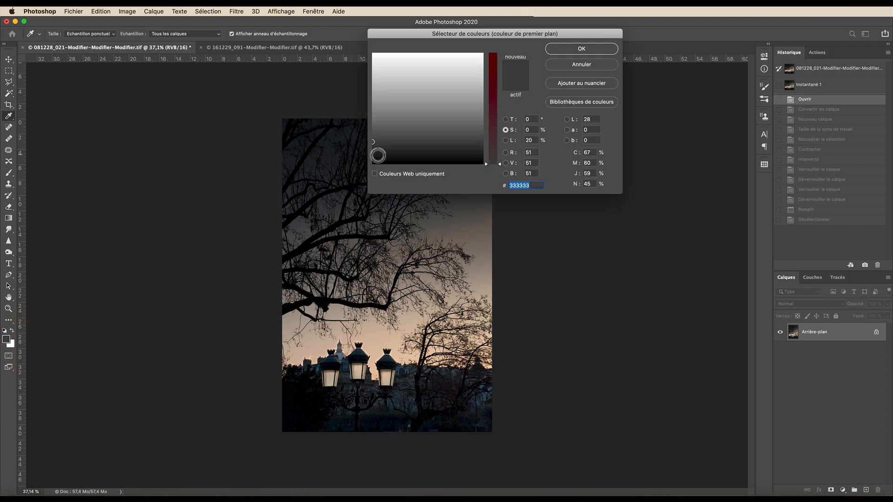
click(582, 48)
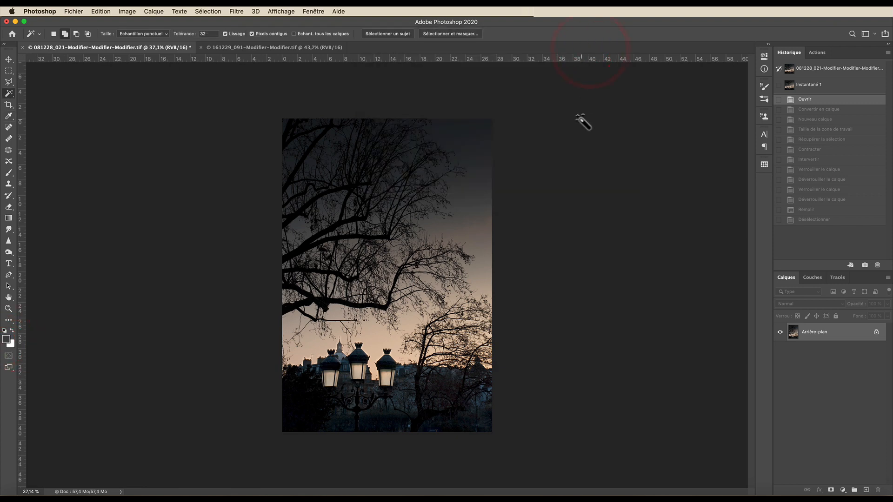
click(129, 12)
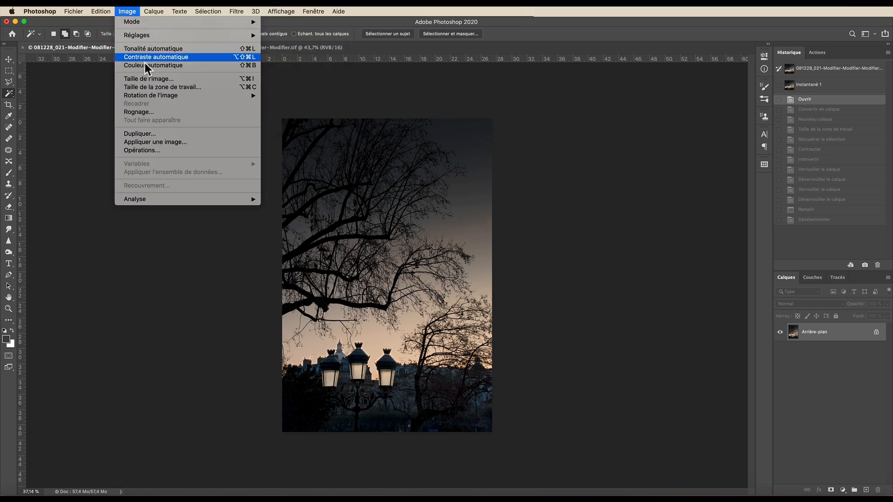
click(158, 88)
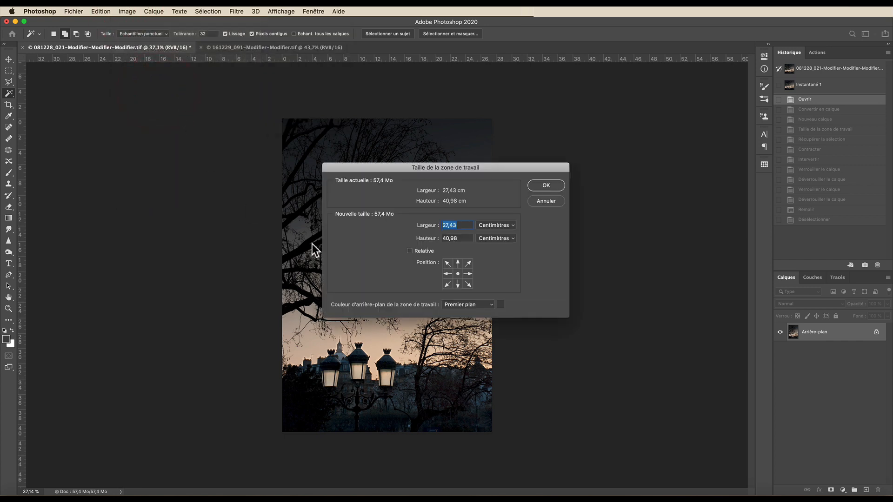
click(410, 251)
click(510, 226)
click(498, 203)
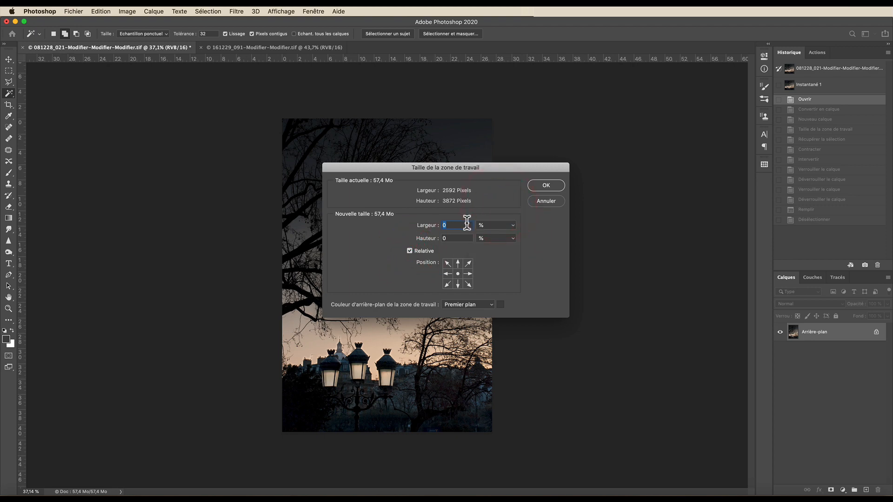
text(20)
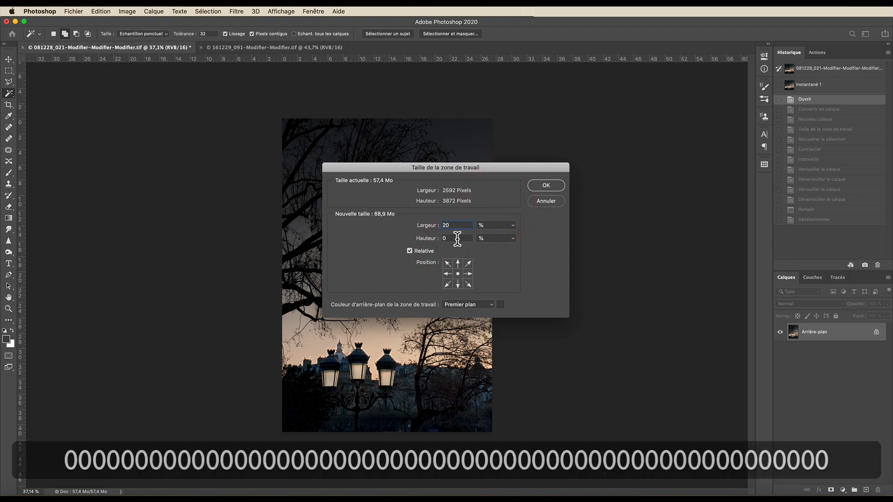
double_click(442, 239)
text(20)
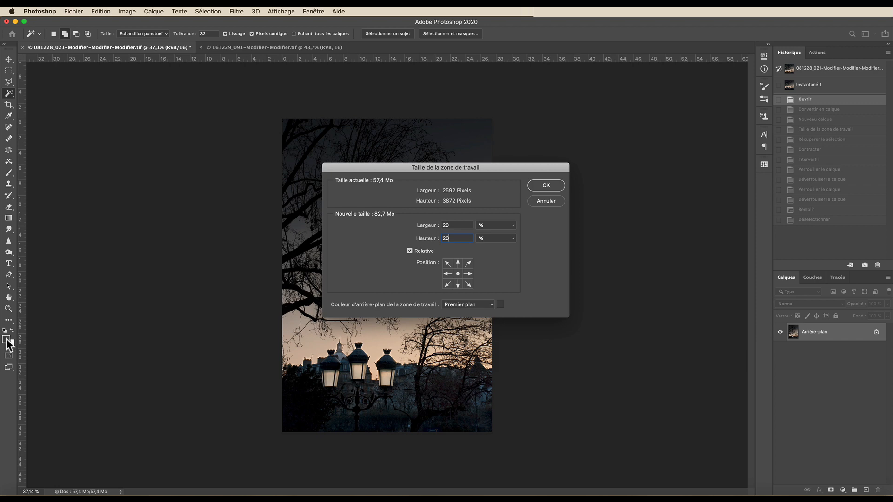
click(543, 184)
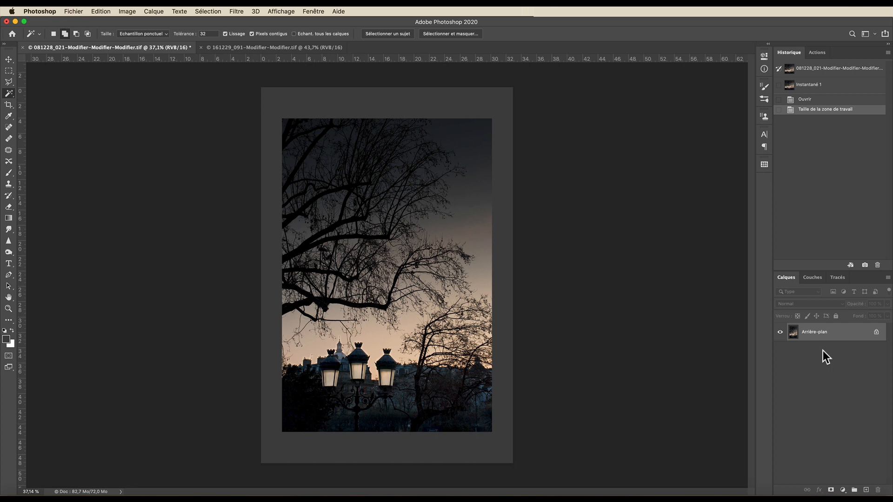
click(805, 99)
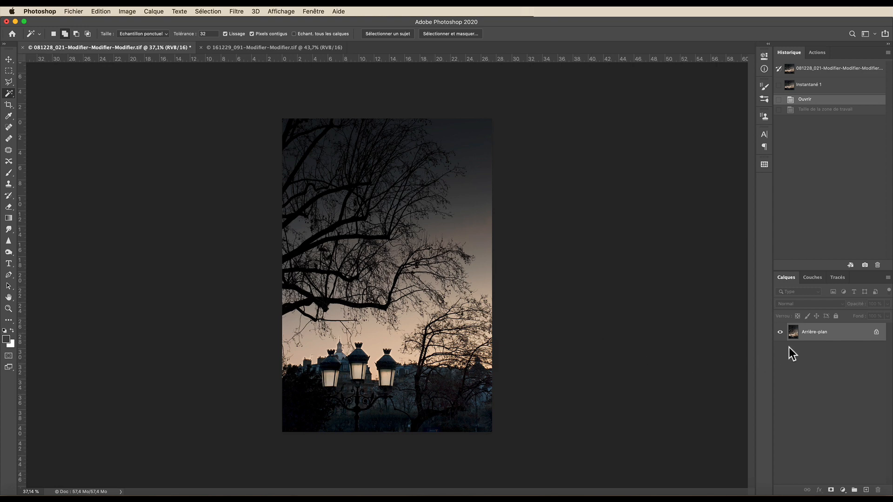
- Convert the background into a layer named "photo" and add a new empty layer above it
double_click(836, 333)
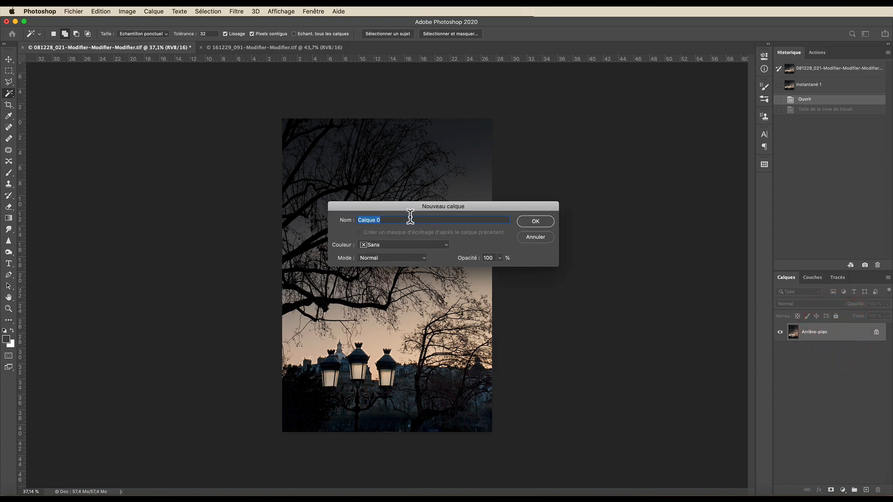
text(photo)
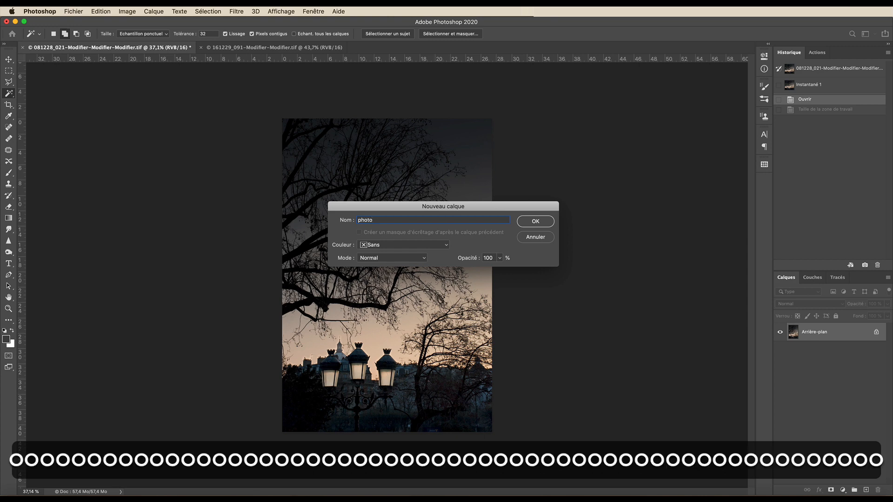
click(536, 221)
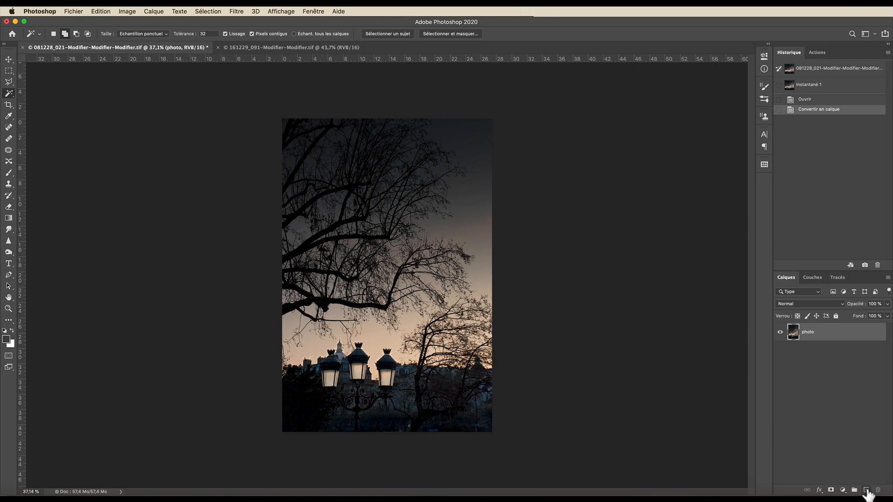
click(866, 490)
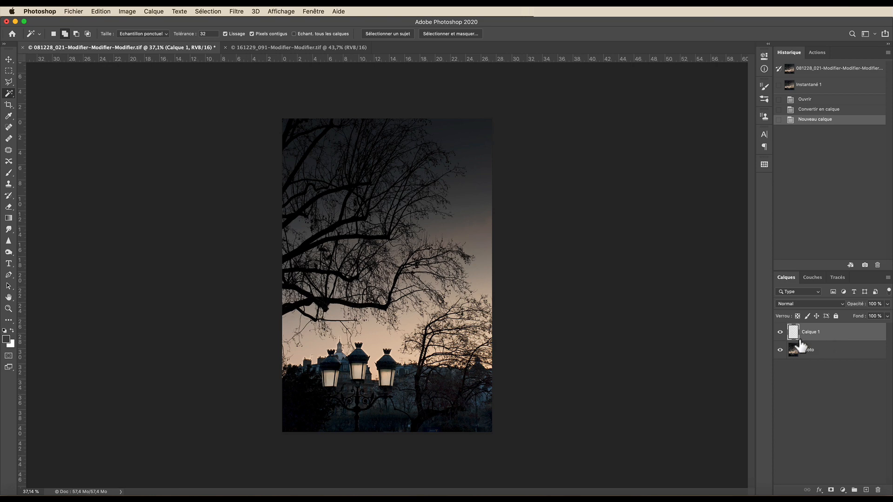
- Enlarge the canvas to 120% in both width and height, keeping the photo centred
click(127, 12)
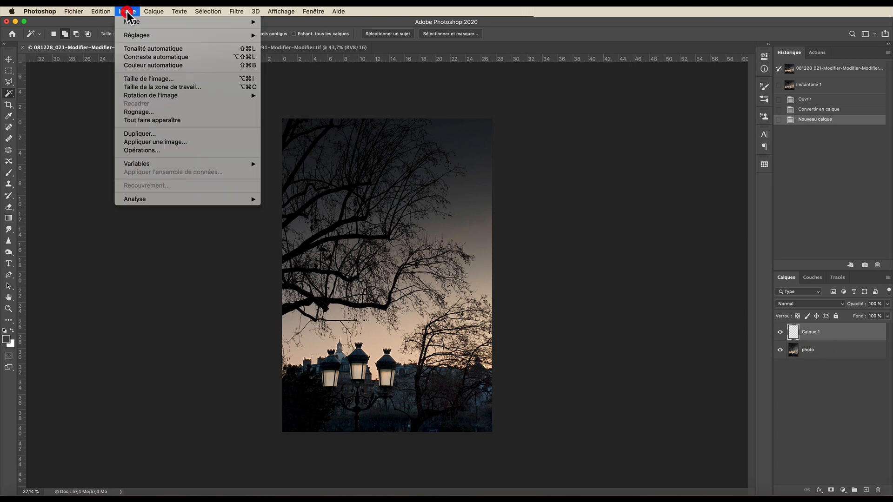
click(140, 87)
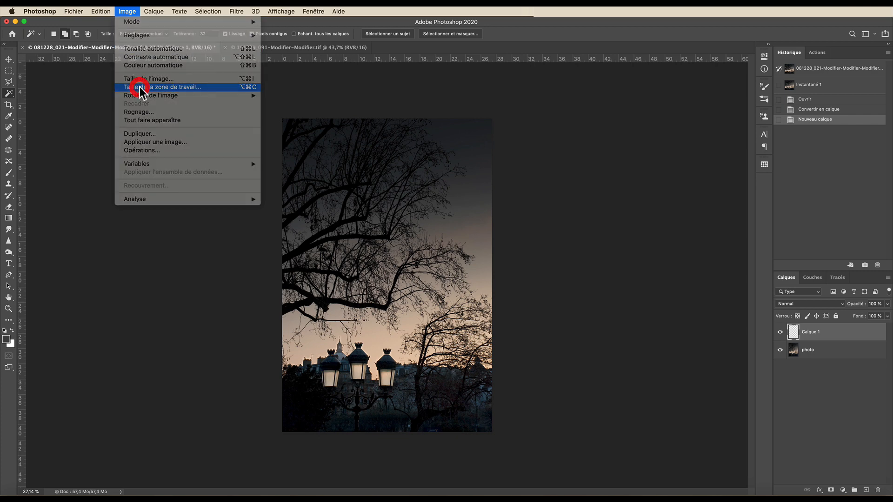
click(409, 251)
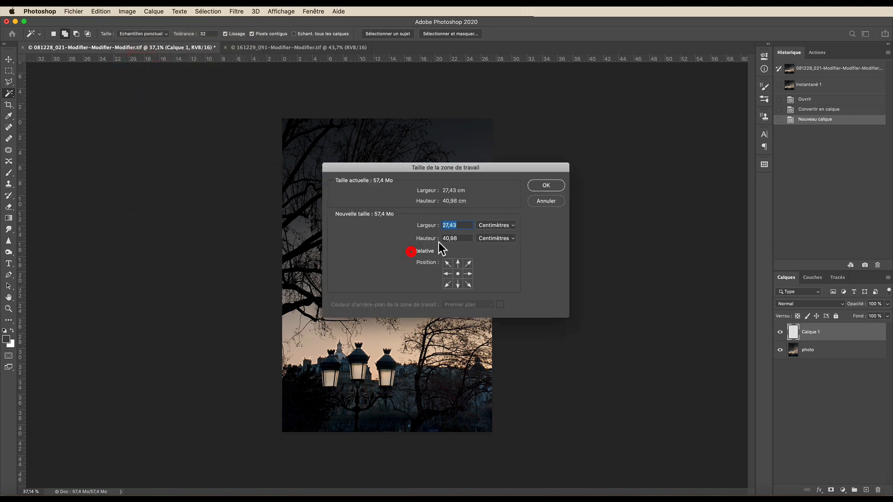
double_click(450, 225)
click(509, 225)
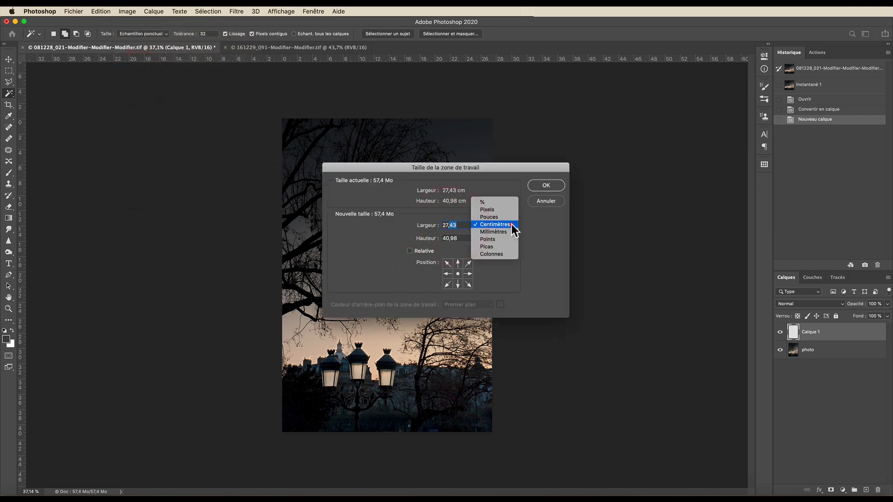
click(492, 203)
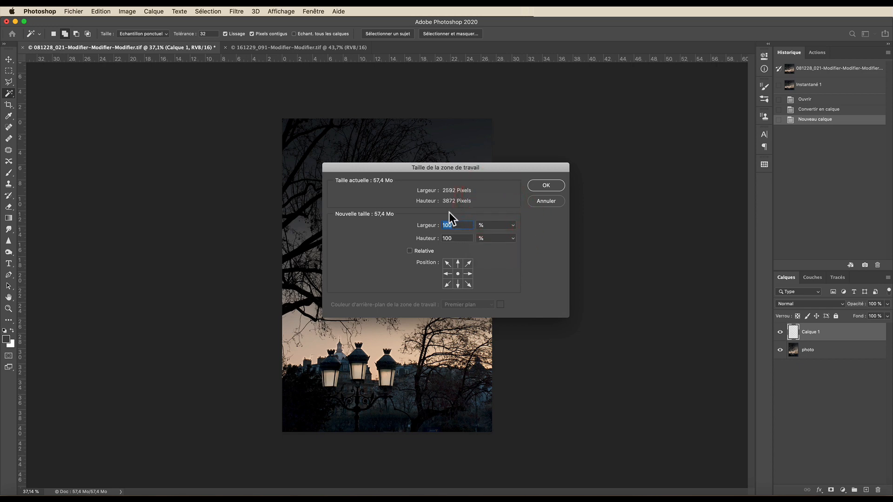
text(120)
drag(455, 238, 434, 240)
text(120)
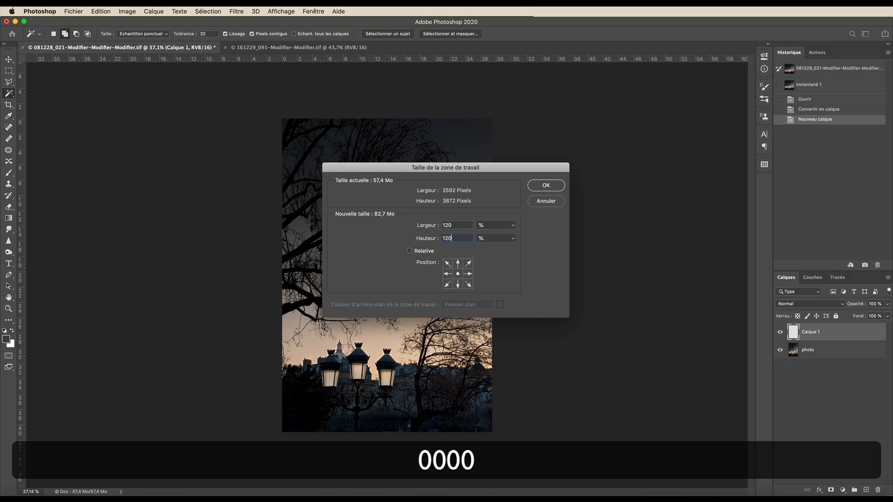
click(551, 186)
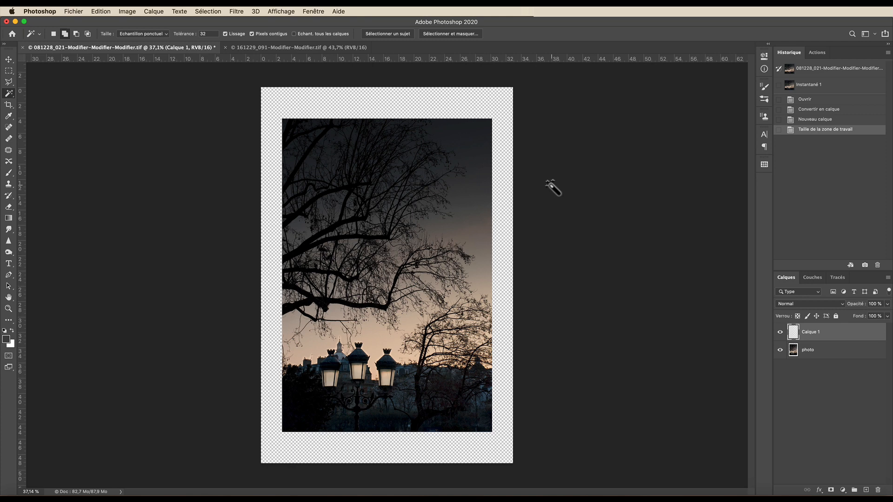
- Load the outline of the photo layer as a selection and contract it by 5 pixels
click(814, 350)
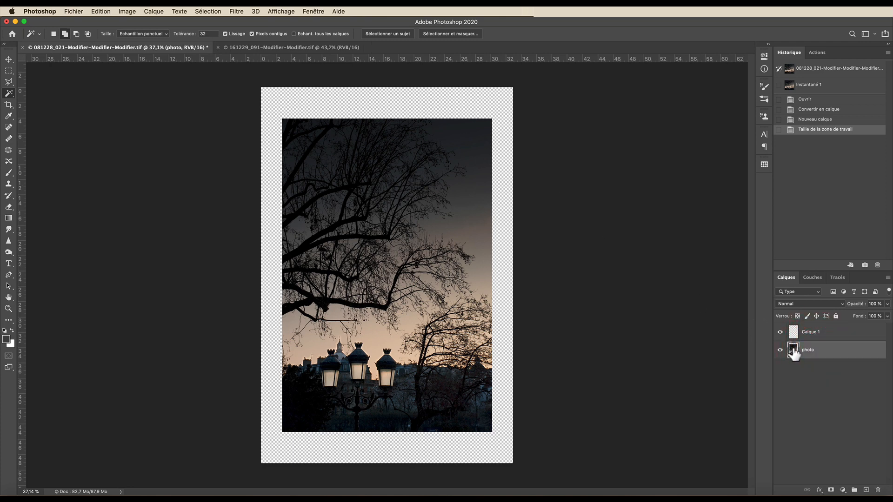
super+click(794, 353)
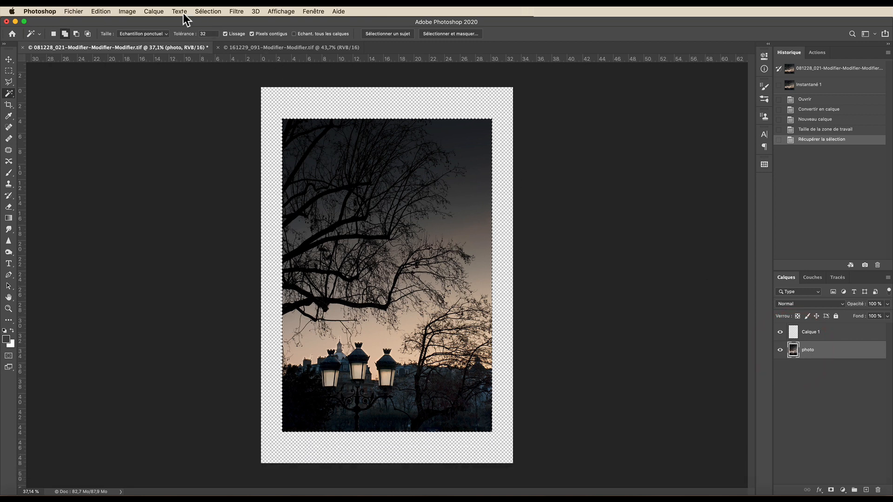
click(205, 11)
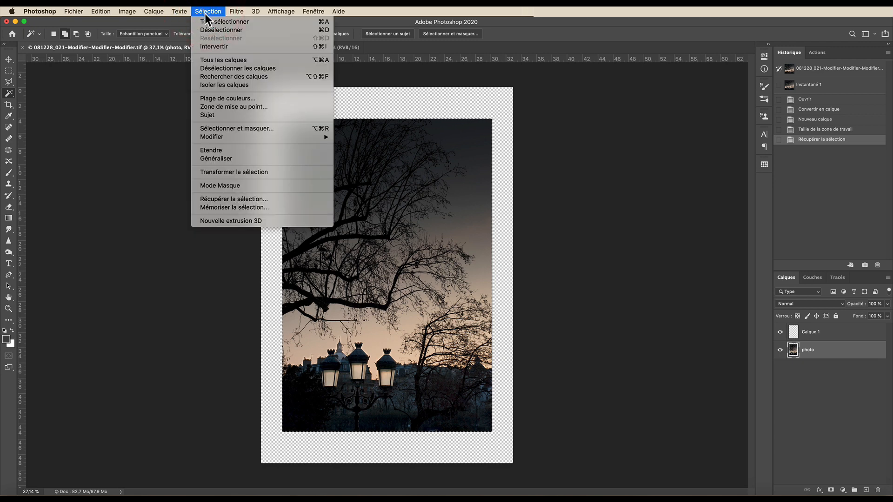
mouse_move(227, 137)
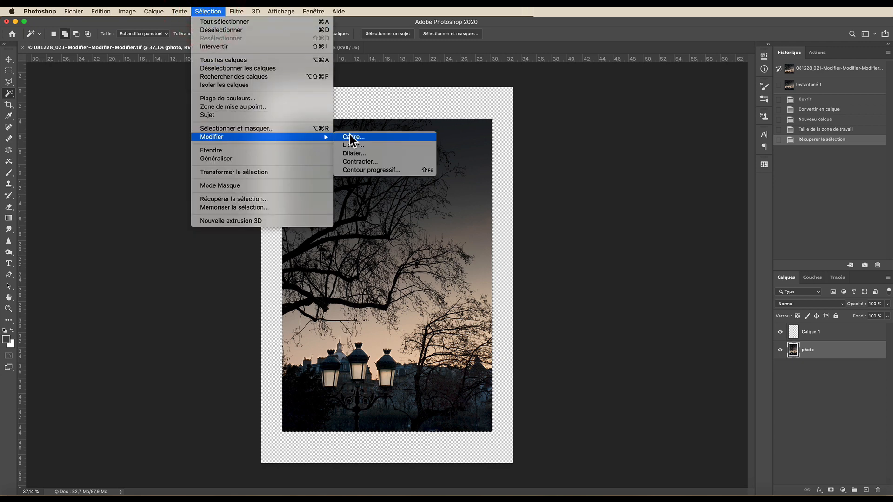
click(359, 161)
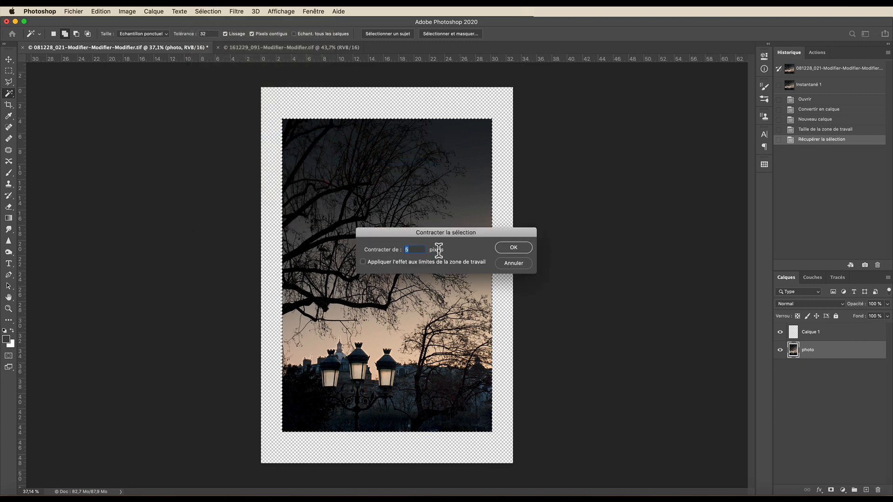
click(507, 247)
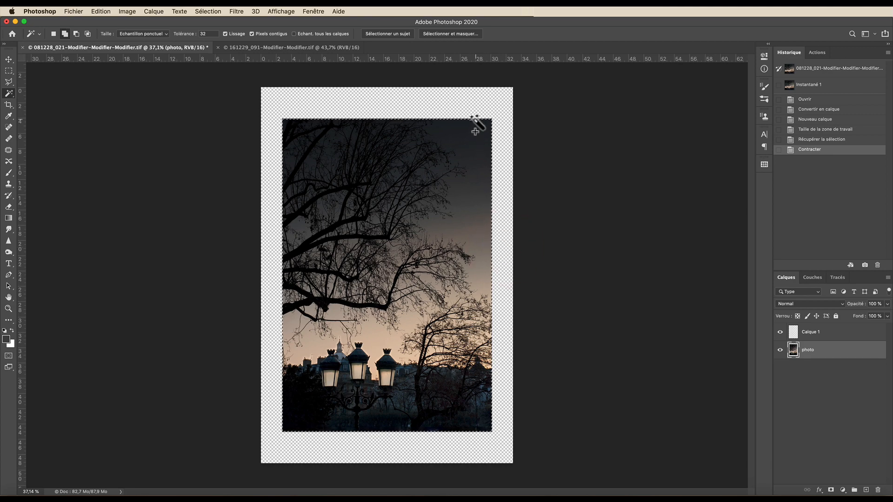
- Invert the contracted selection to cover the border area around the photo
scroll(476, 132, up, 10)
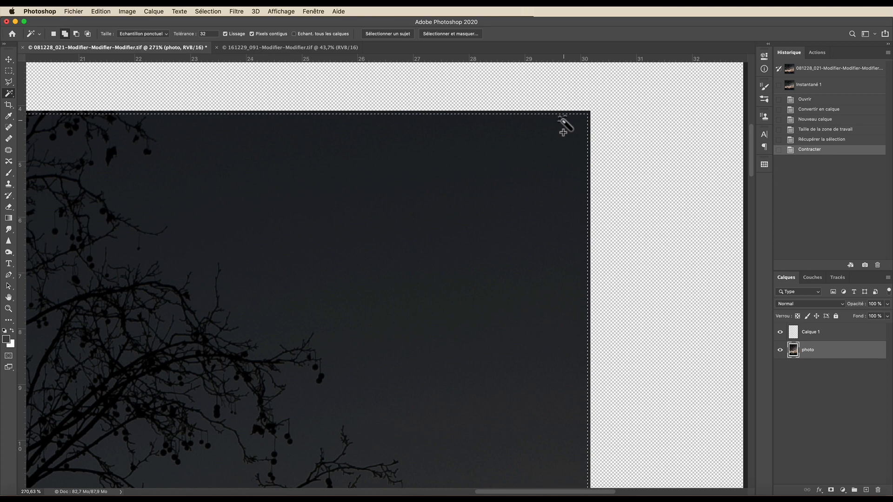
key(shift)
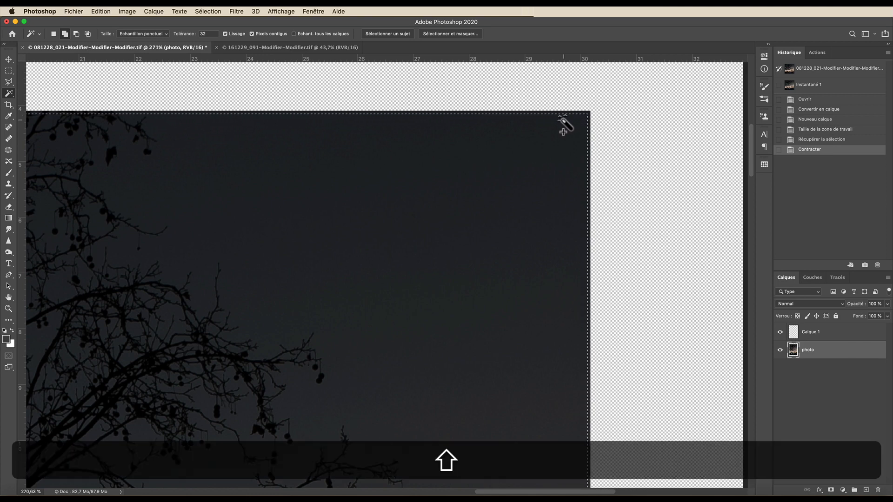
key(super+shift+i)
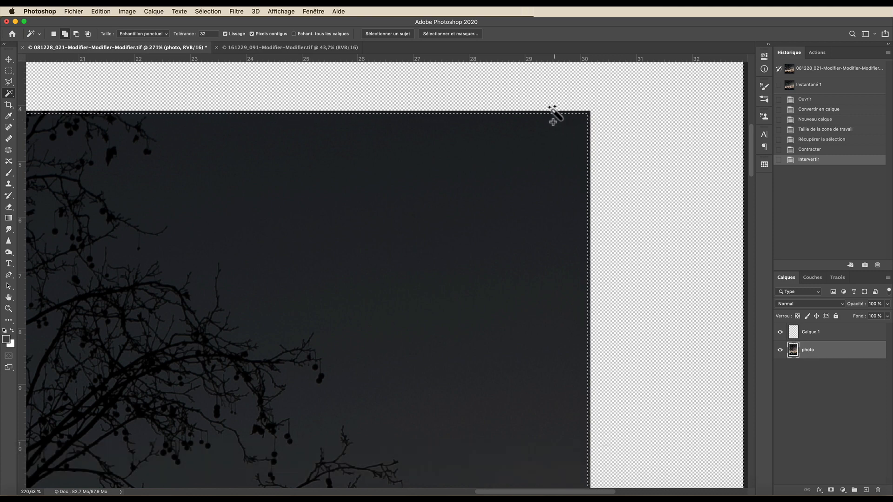
- Fill the selected border on the empty layer Calque 1 with the foreground colour and clear the selection
scroll(584, 124, down, 5)
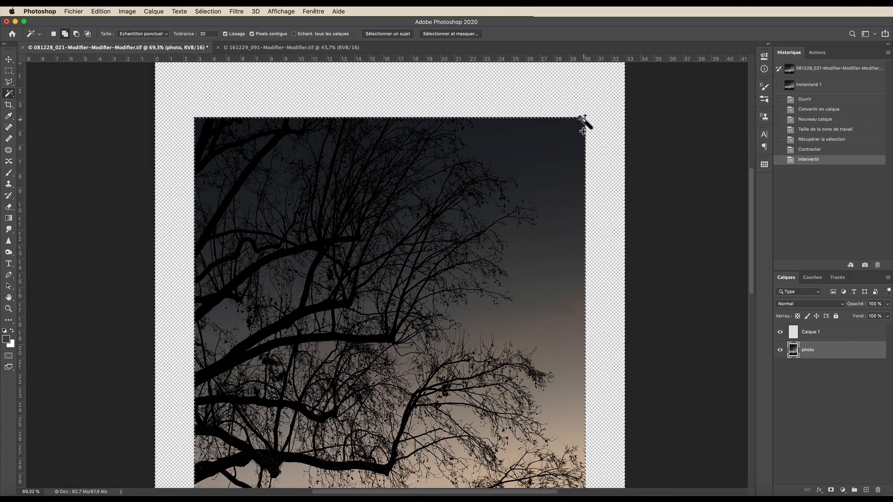
scroll(584, 124, down, 3)
scroll(584, 124, down, 3)
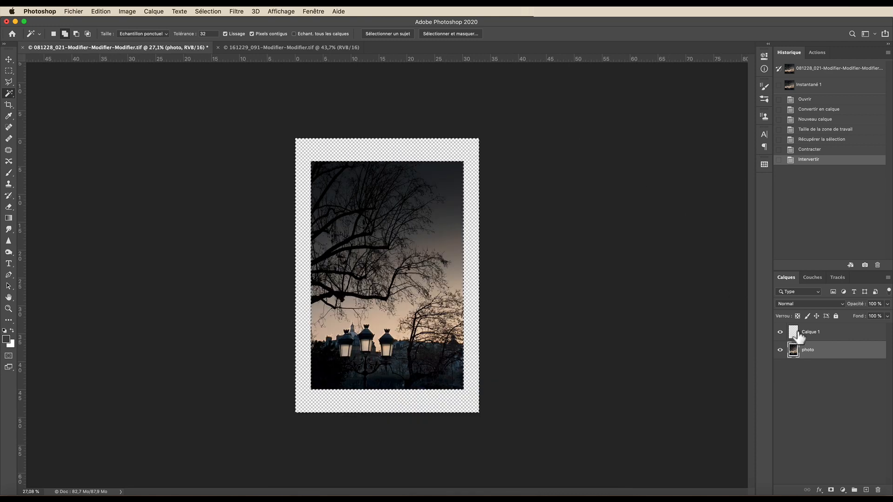
click(822, 333)
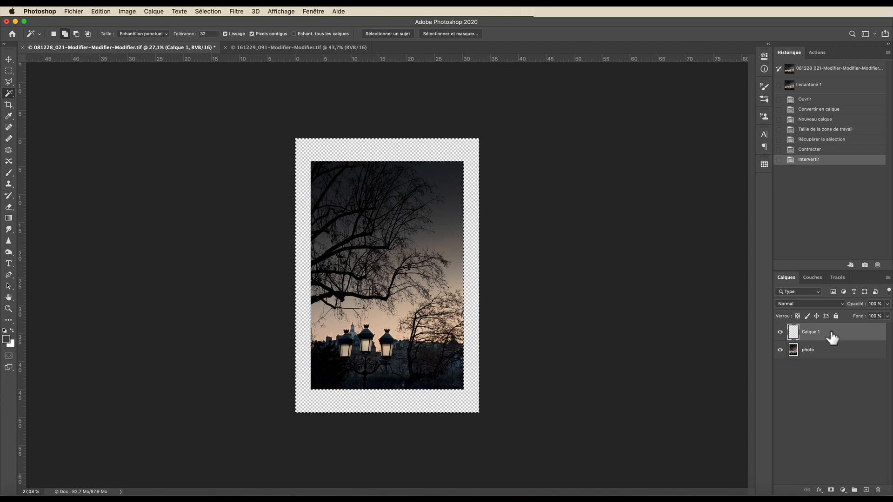
key(alt+BackSpace)
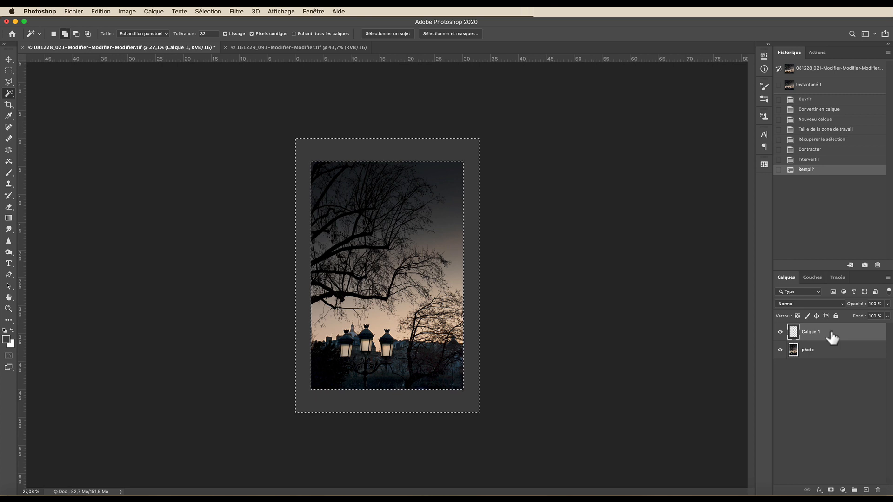
key(super+d)
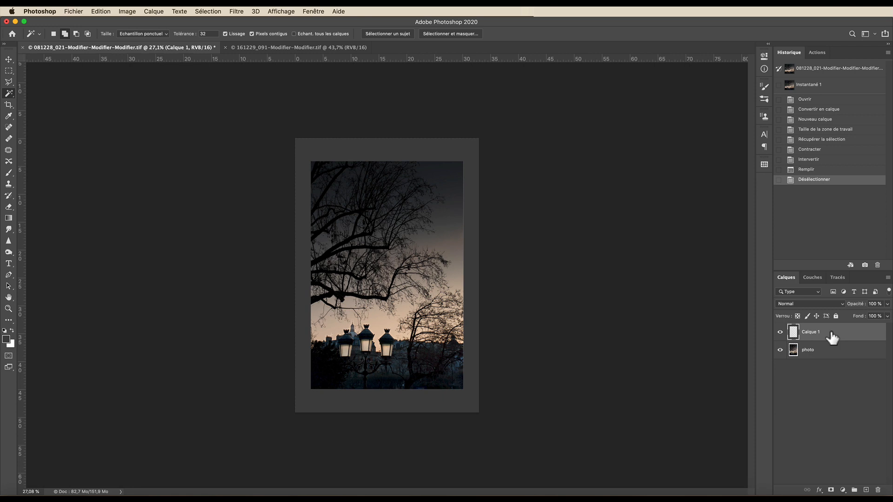
- Toggle the visibility of the photo layer and Calque 1 in turn to inspect each one on its own
click(781, 350)
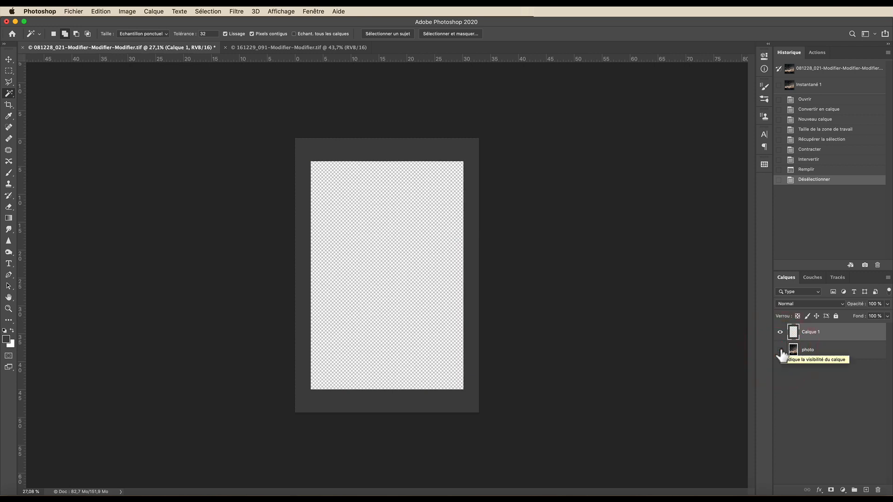
click(780, 350)
click(781, 332)
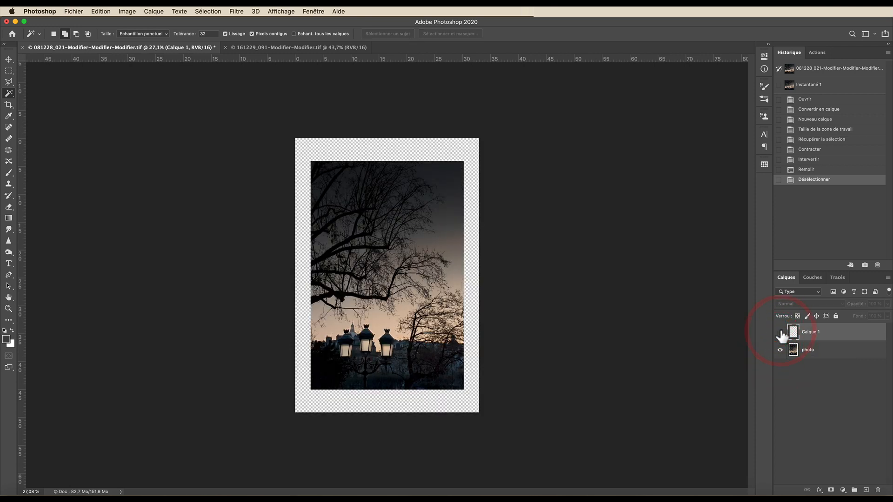
click(780, 331)
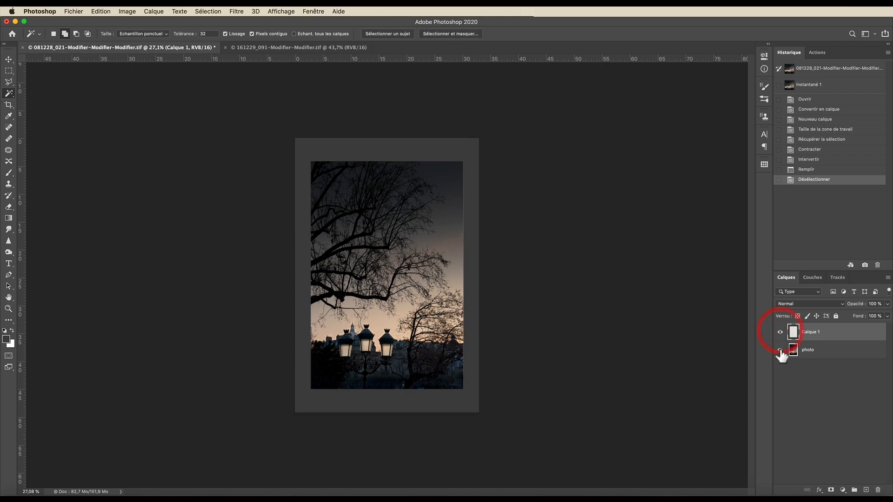
- Hide the photo layer and duplicate the border layer Calque 1
click(781, 349)
click(828, 331)
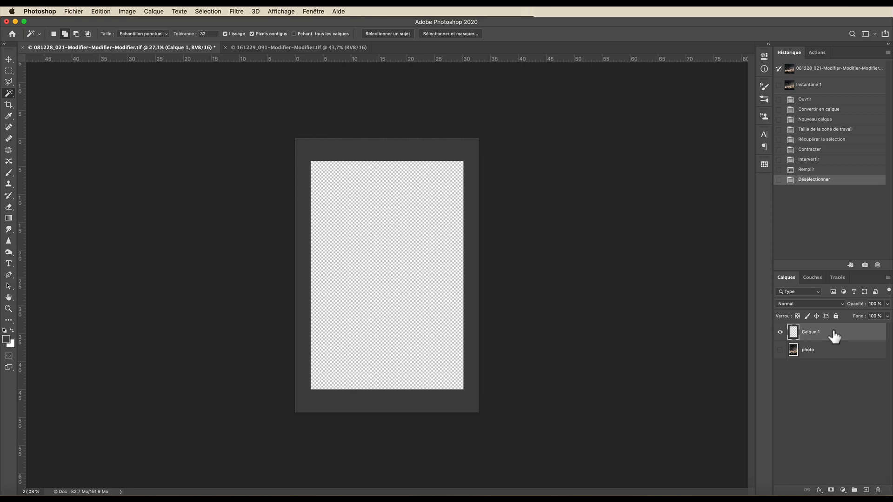
key(super+j)
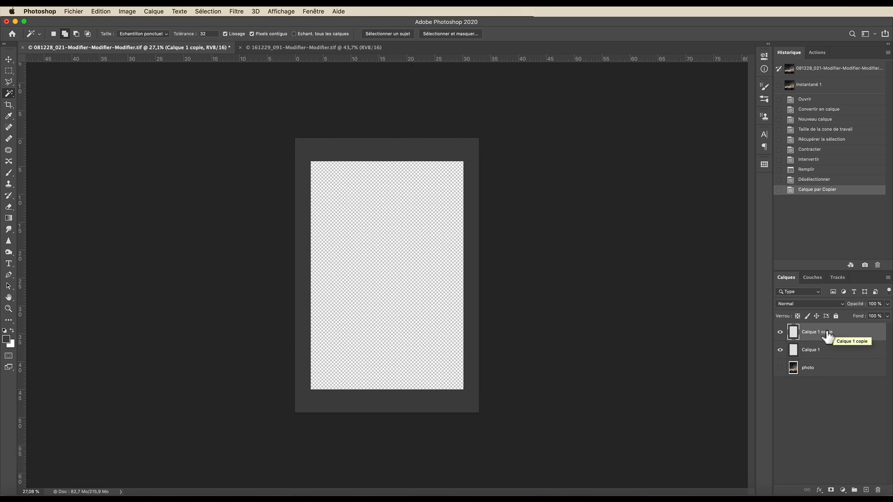
- Lock the transparent pixels of Calque 1 copie and fill its border with light grey #8a8a8a as the foreground colour
click(6, 341)
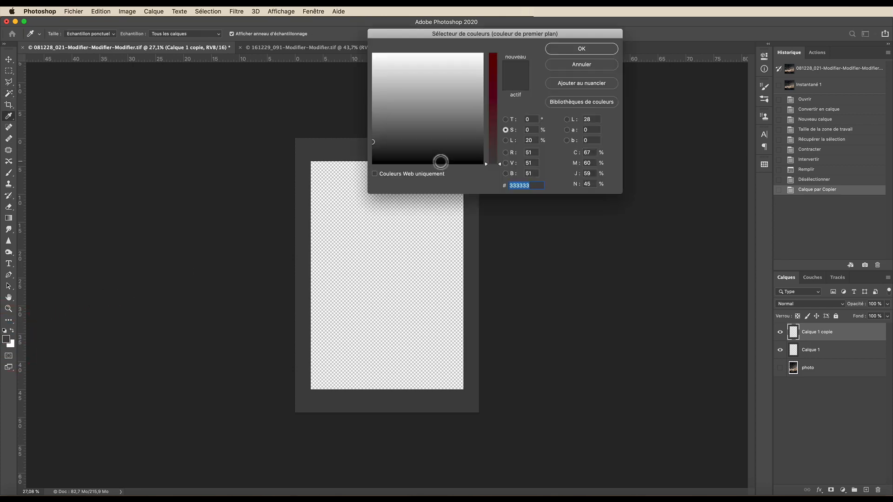
click(374, 104)
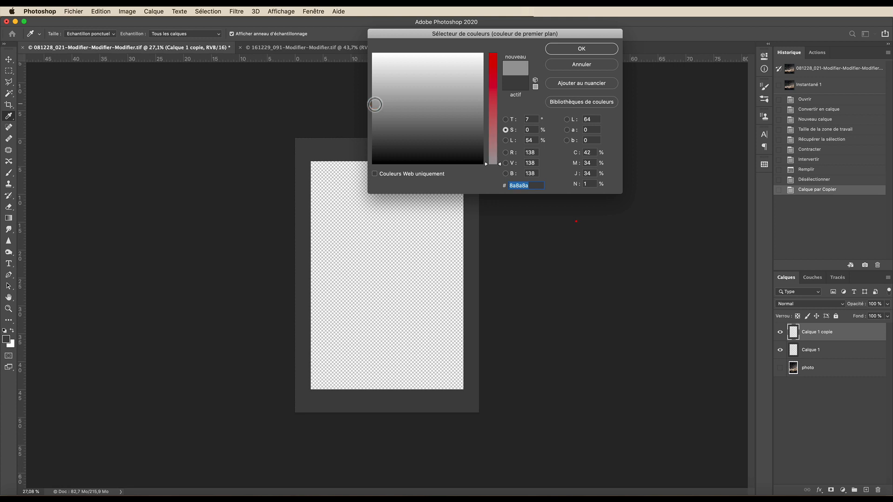
click(581, 49)
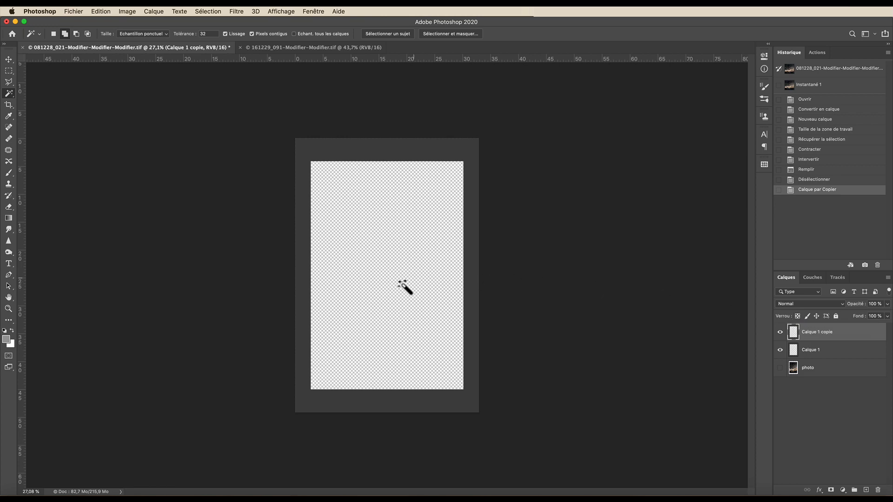
click(799, 317)
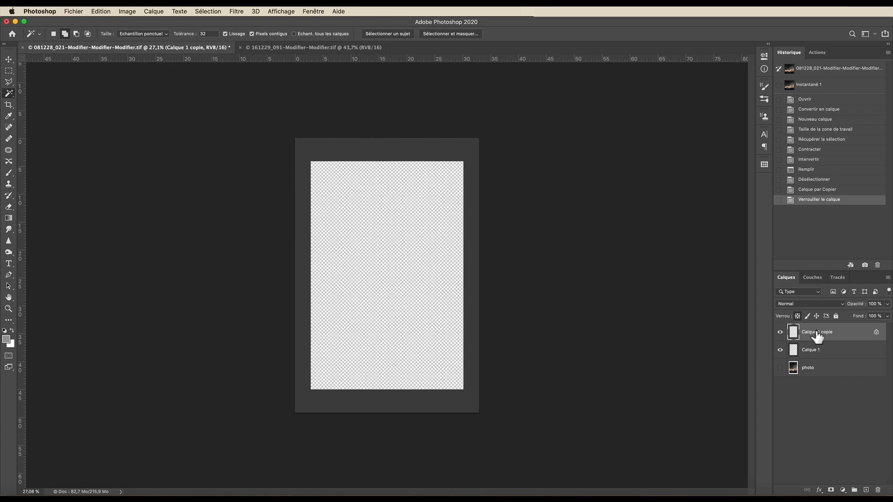
key(BackSpace)
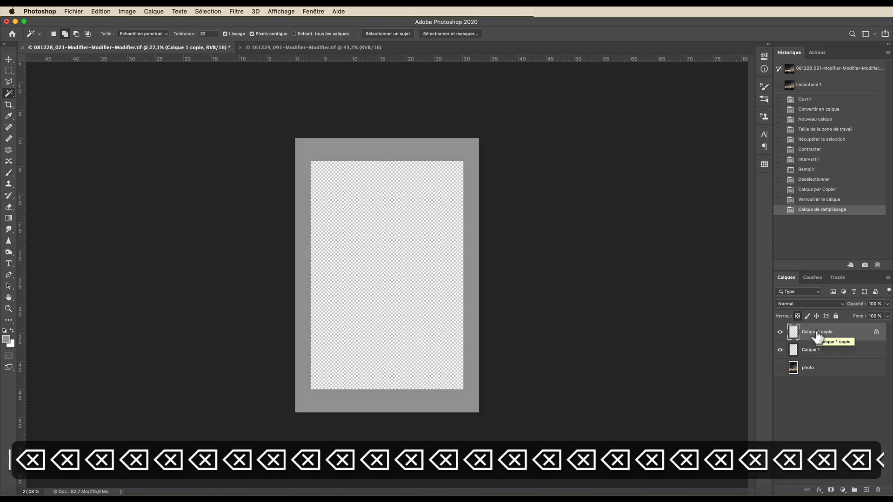
key(alt)
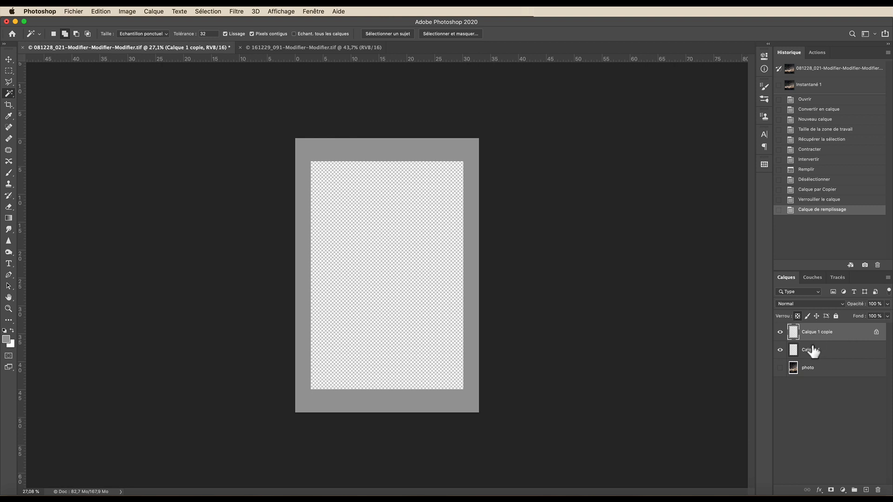
- Rename the layer Calque 1 as "cadre gris foncé"
double_click(811, 351)
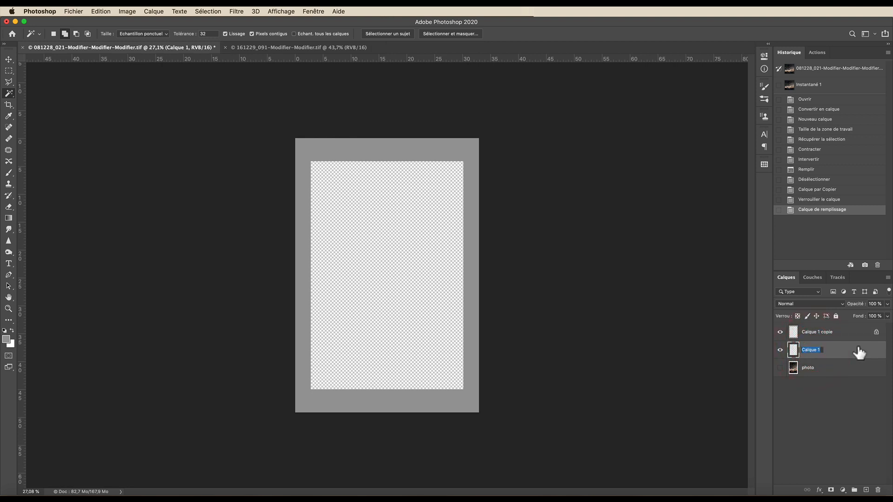
text(cadre)
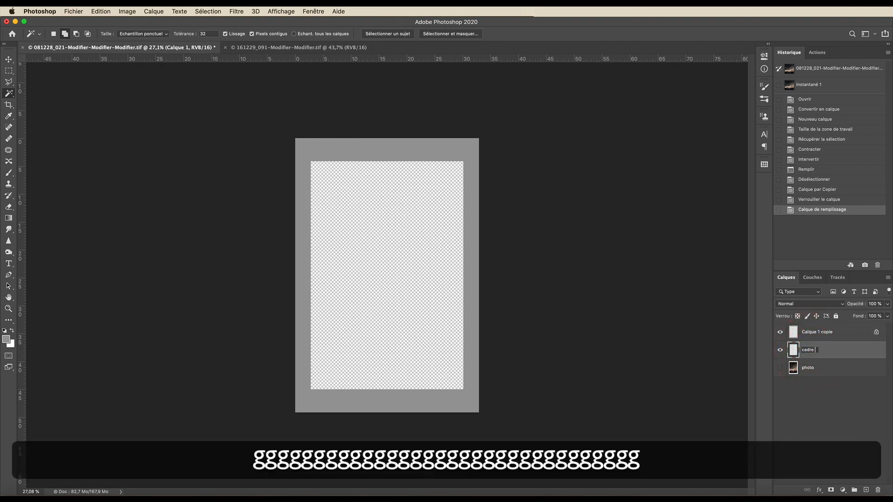
text( grids)
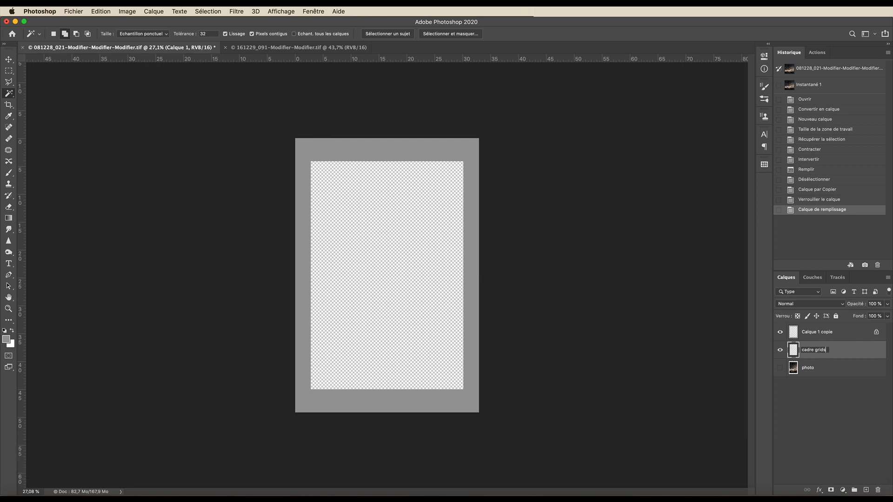
key(BackSpace)
key(BackSpace)
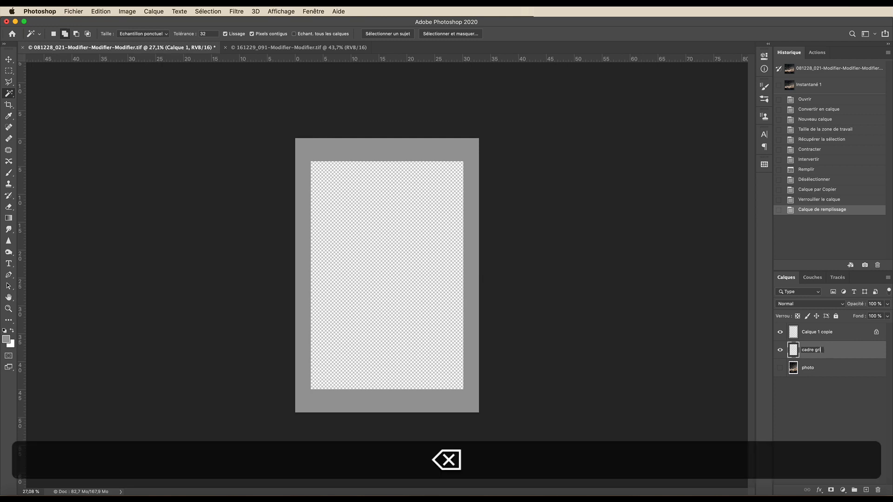
text(s fon)
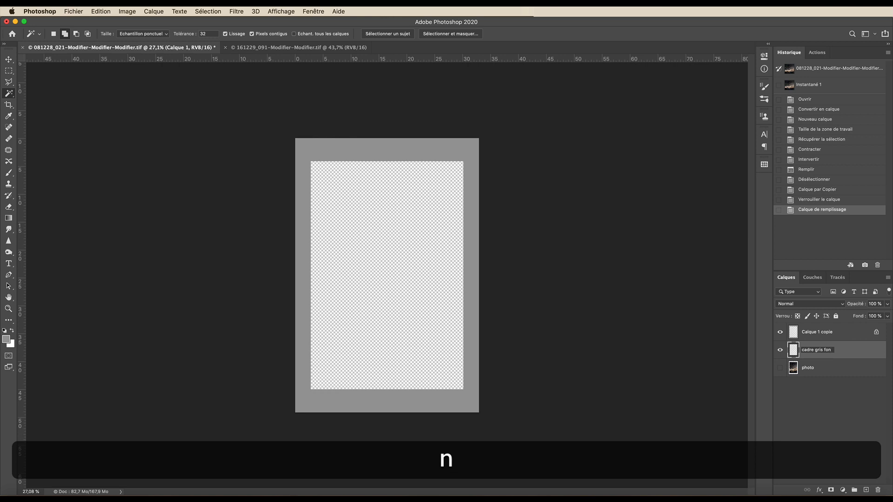
text(cé)
- Rename the layer Calque 1 copie as "cadre gris clair"
double_click(820, 331)
text(ca)
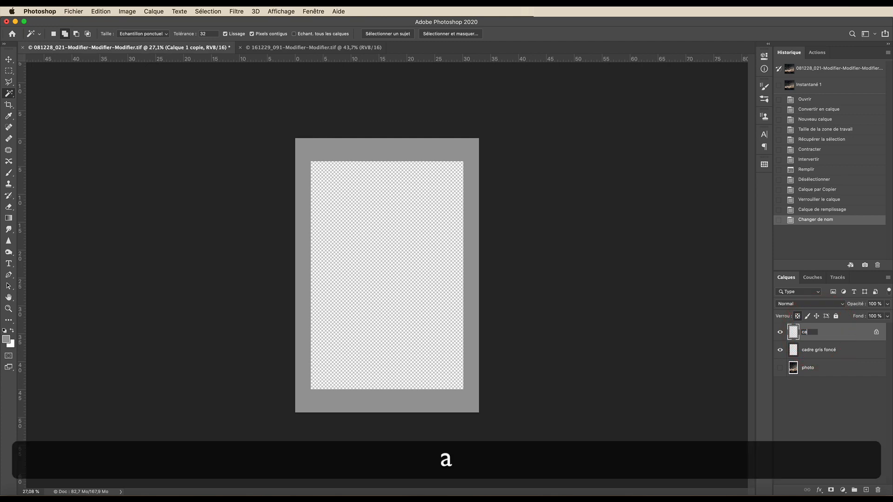
text(dre gr)
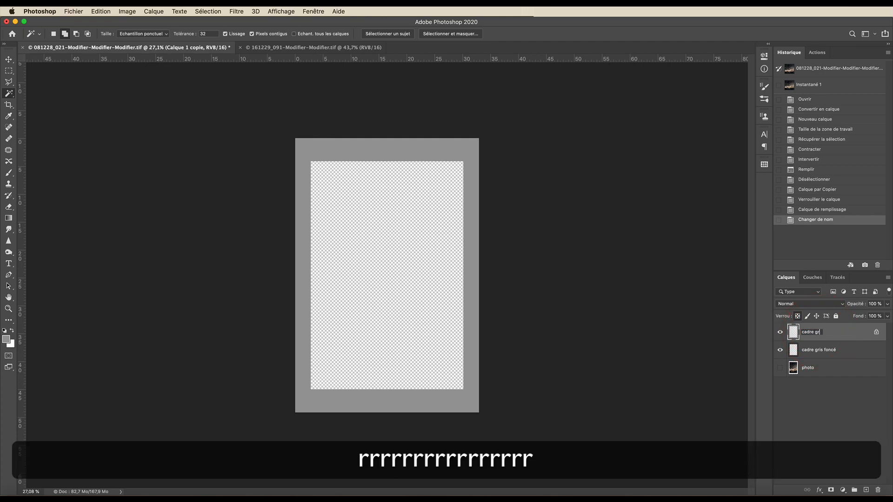
text(is clai)
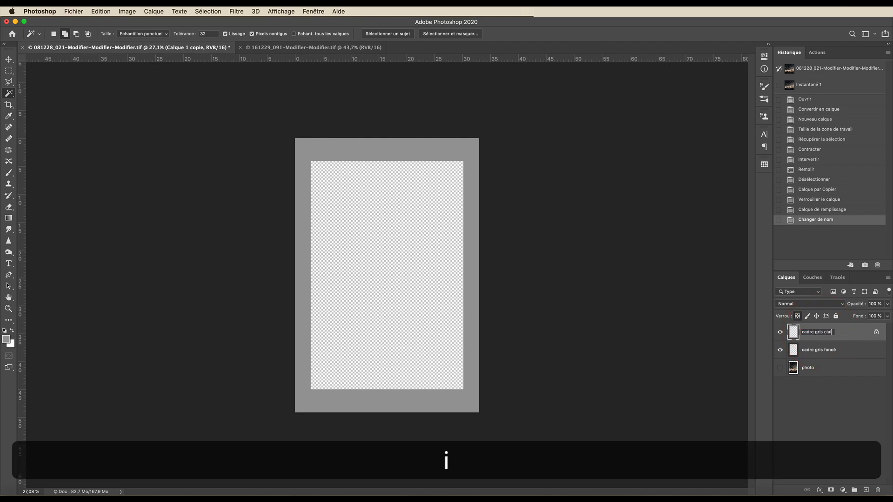
text(r)
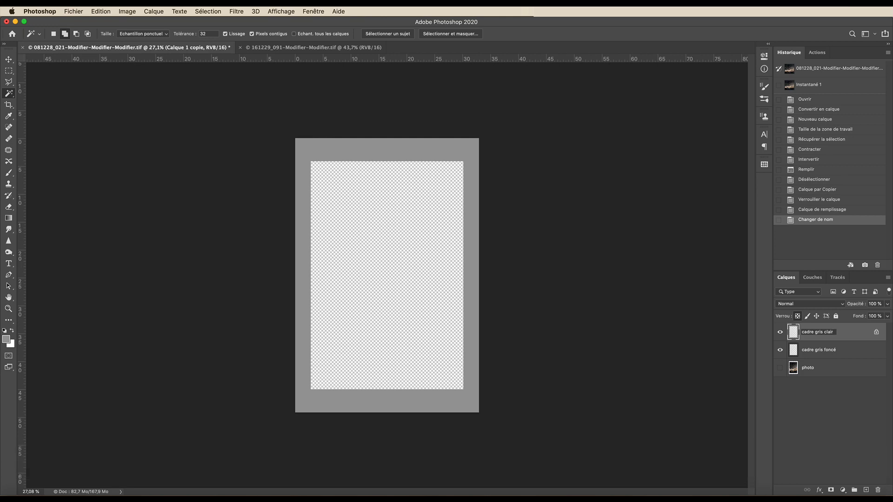
key(Return)
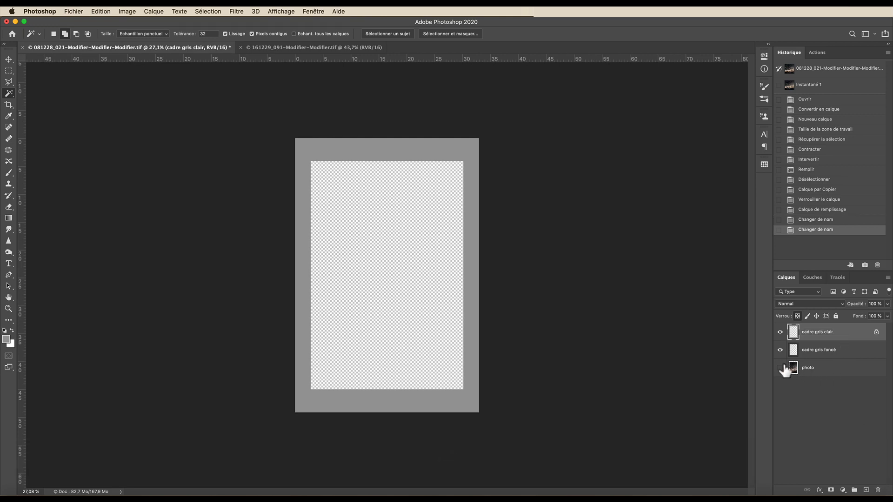
- Duplicate the cadre gris clair layer and lock the transparent pixels of the copy
click(835, 334)
key(super+j)
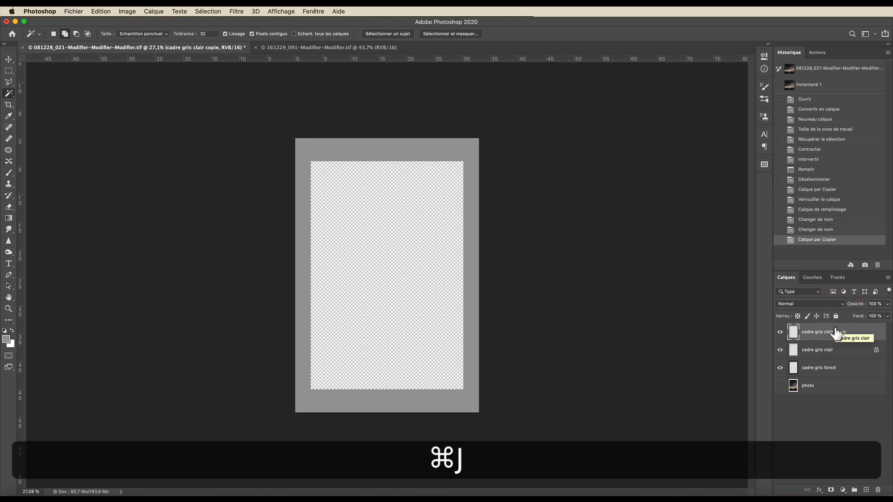
click(797, 316)
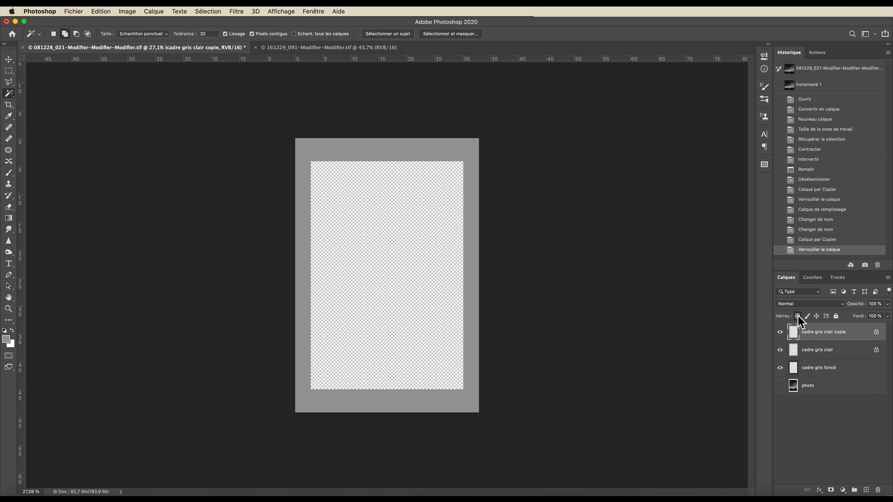
- With the photo layer shown again, sample the blue of the building beside the right-hand lamp and fill the cadre gris clair copie layer with it
click(822, 368)
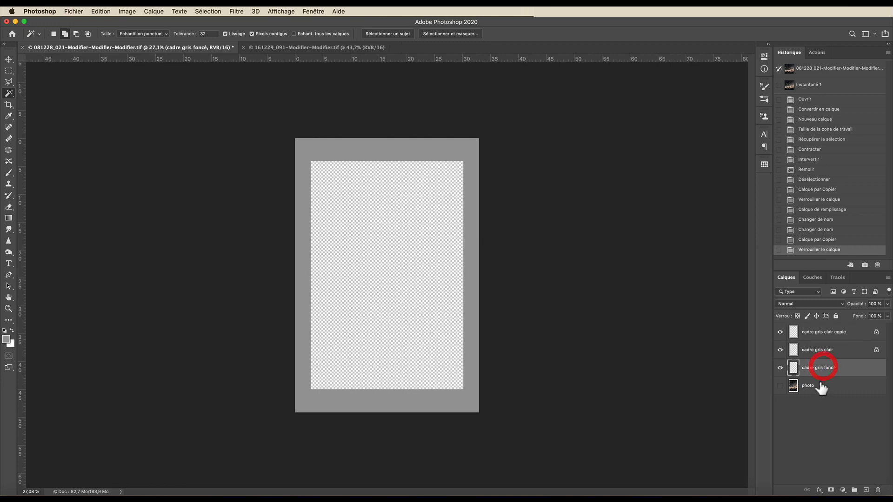
click(780, 386)
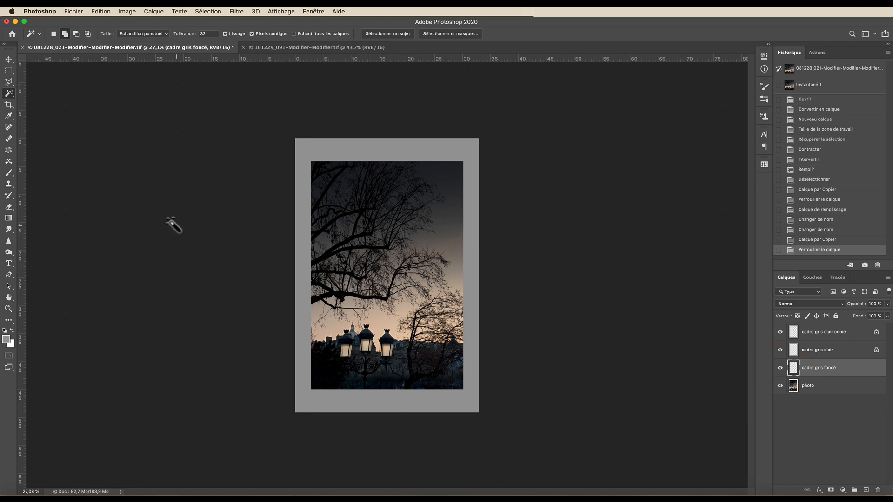
click(8, 116)
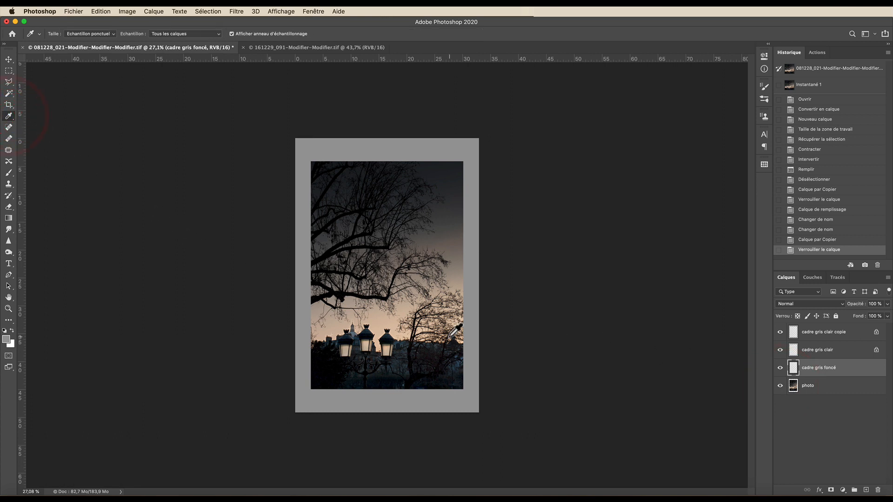
scroll(405, 347, up, 10)
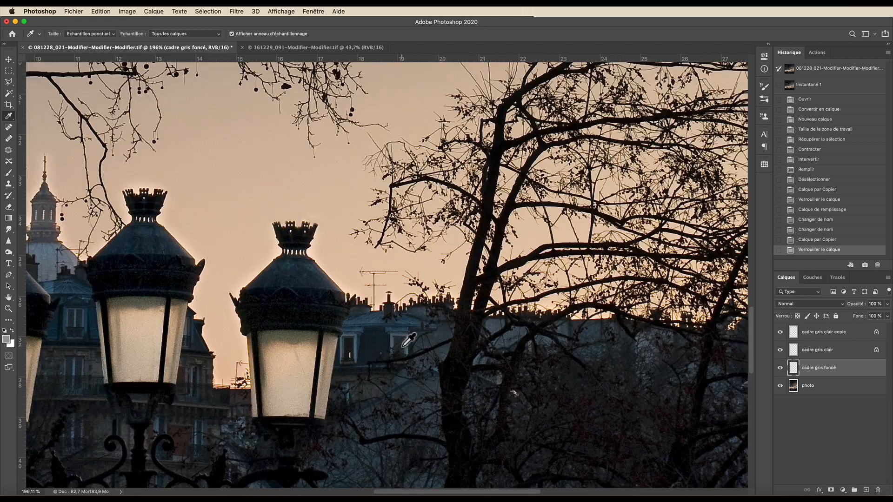
click(414, 323)
key(super+0)
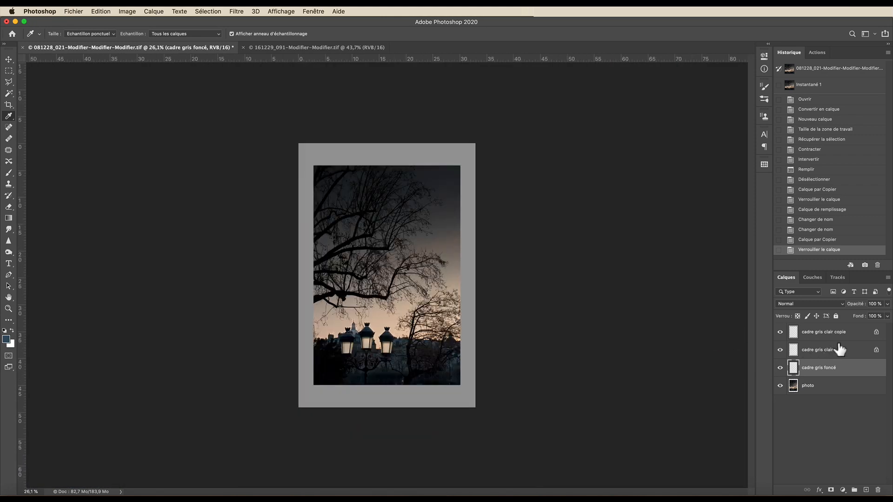
click(833, 333)
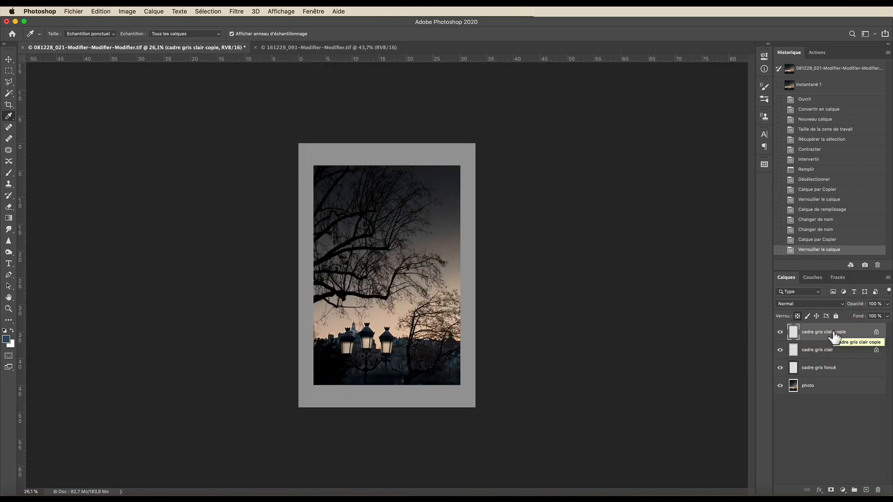
key(alt+BackSpace)
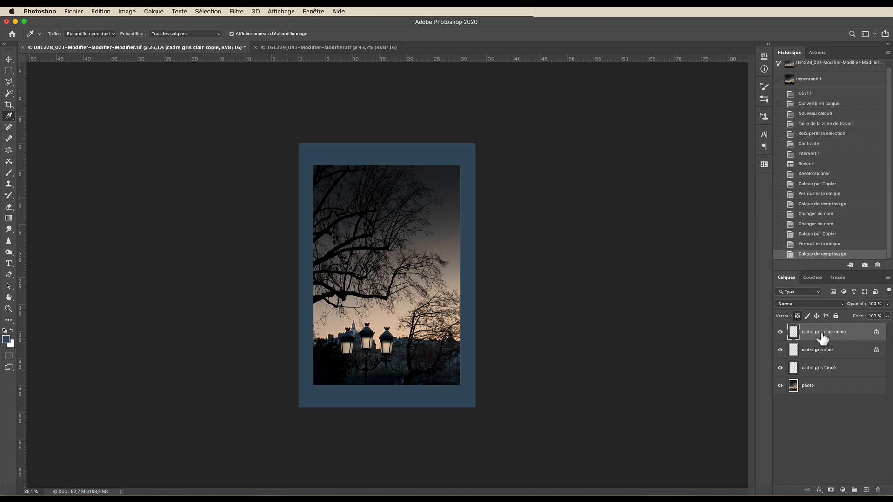
- Darken the foreground blue to #282d38 and refill the border on the cadre gris clair copie layer with it
click(6, 342)
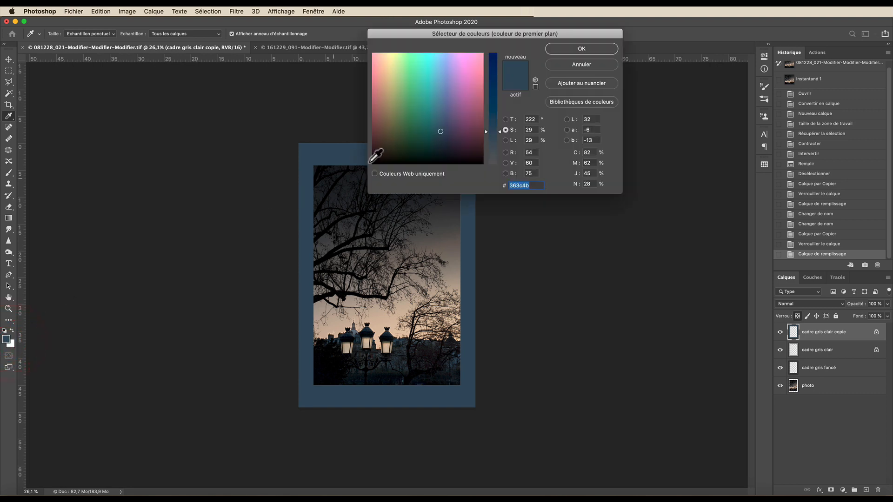
click(441, 140)
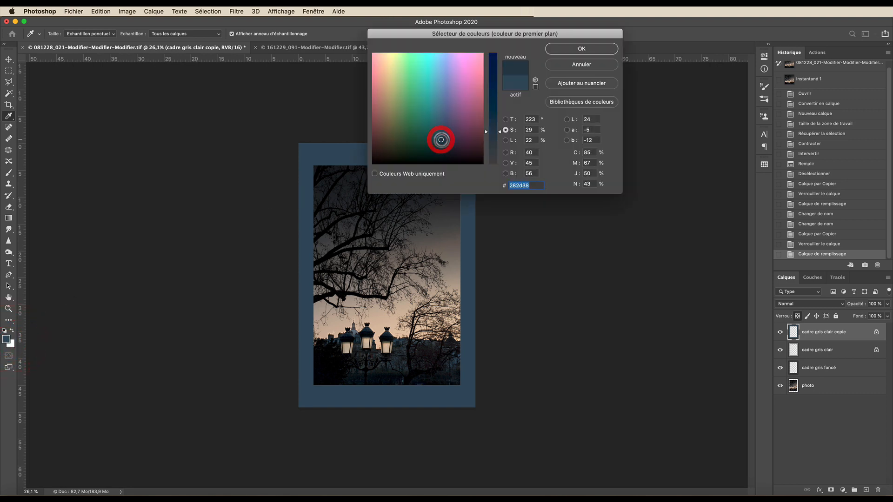
click(578, 49)
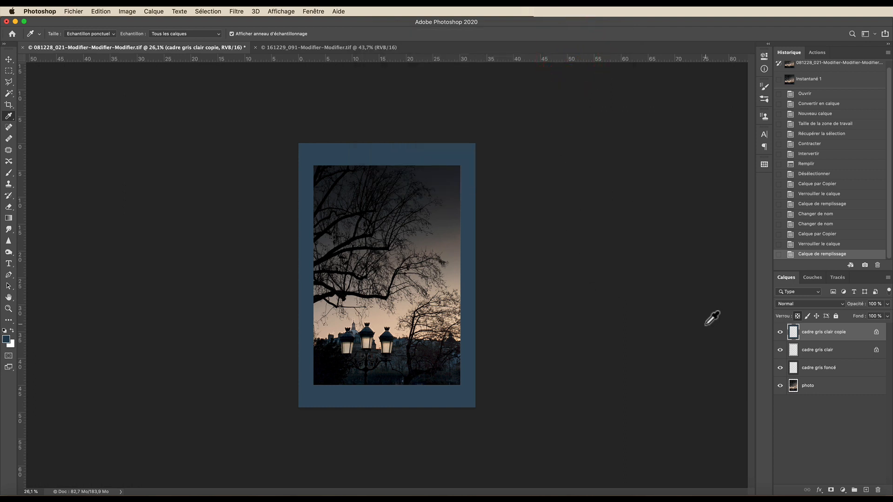
key(alt+BackSpace)
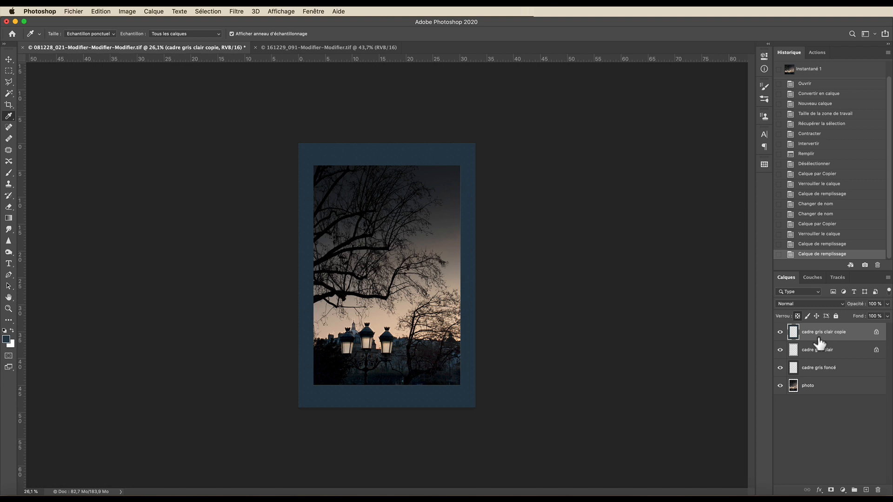
- Hide the cadre gris clair copie and cadre gris clair layers and apply a Biseautage & estampage effect to the cadre gris foncé layer
click(780, 332)
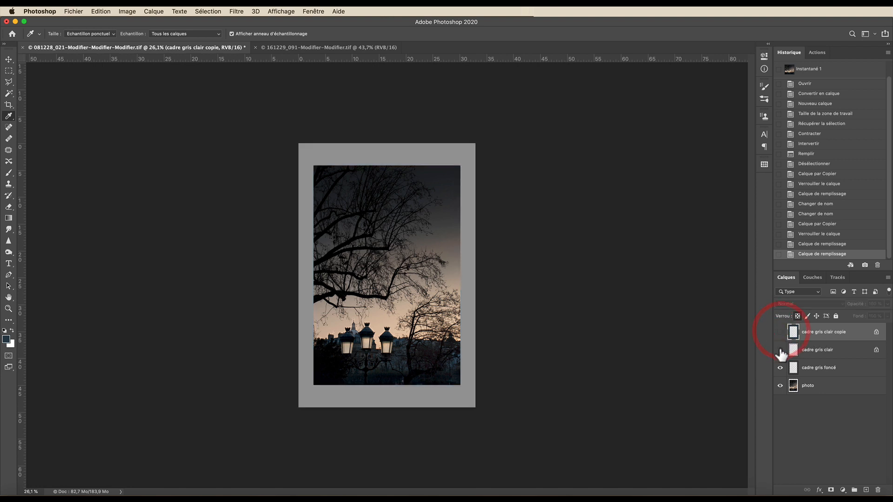
click(780, 351)
click(828, 368)
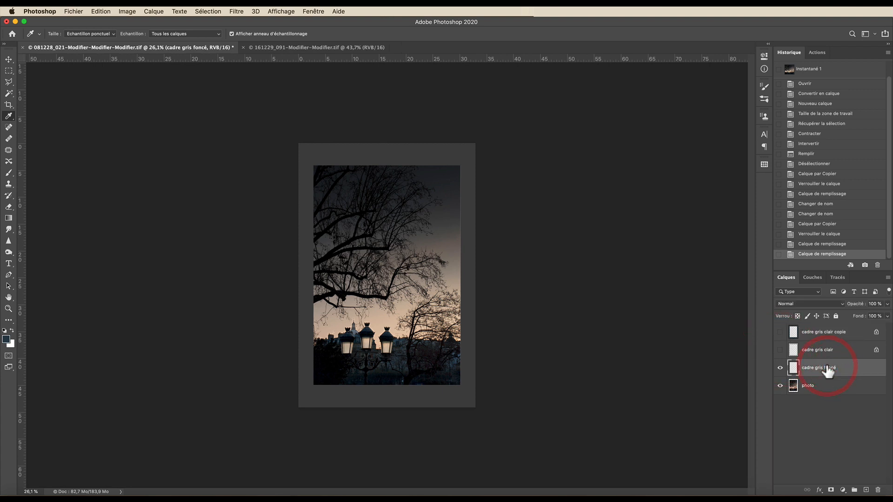
double_click(849, 366)
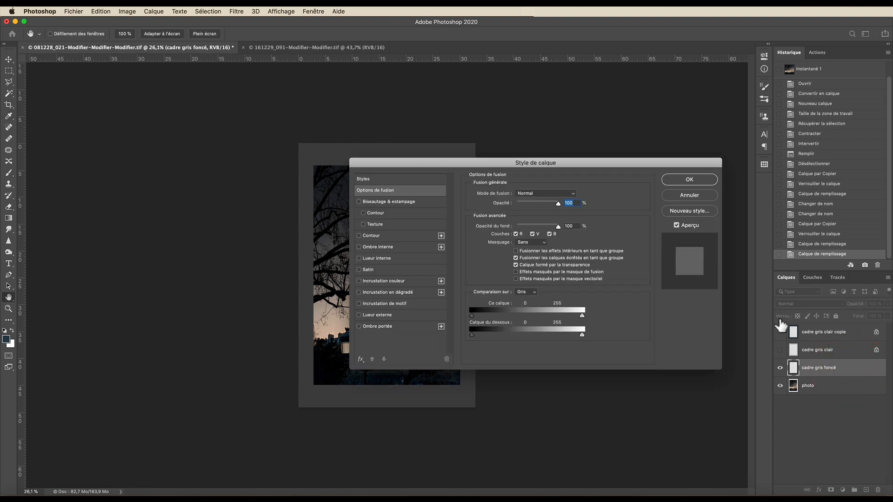
click(380, 203)
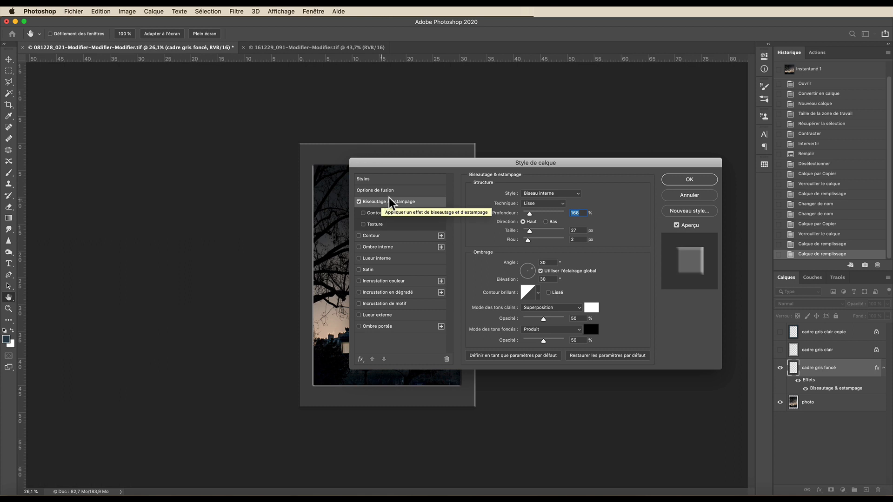
click(698, 182)
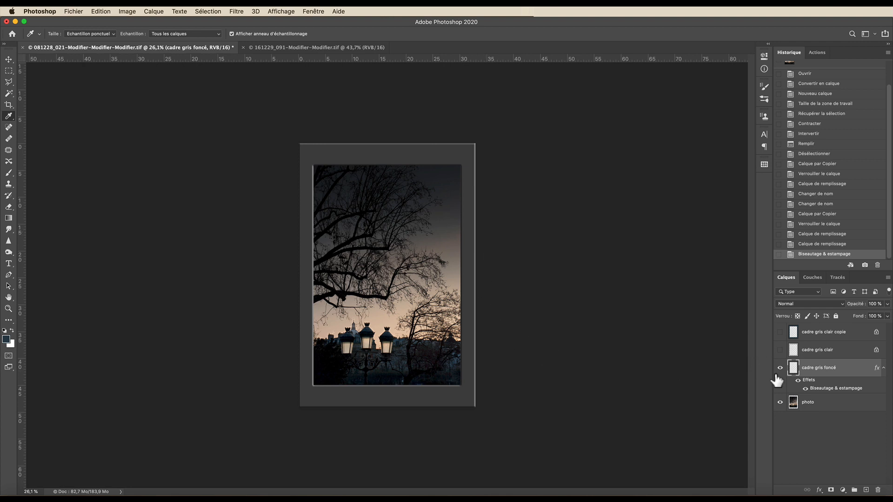
- Enable Texture within the Biseautage & estampage effect of the cadre gris foncé layer and show its texture settings
double_click(845, 368)
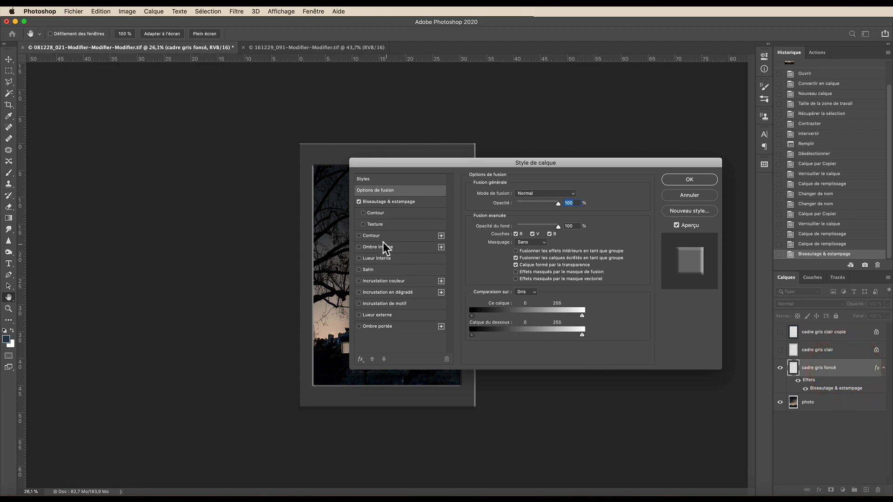
click(364, 225)
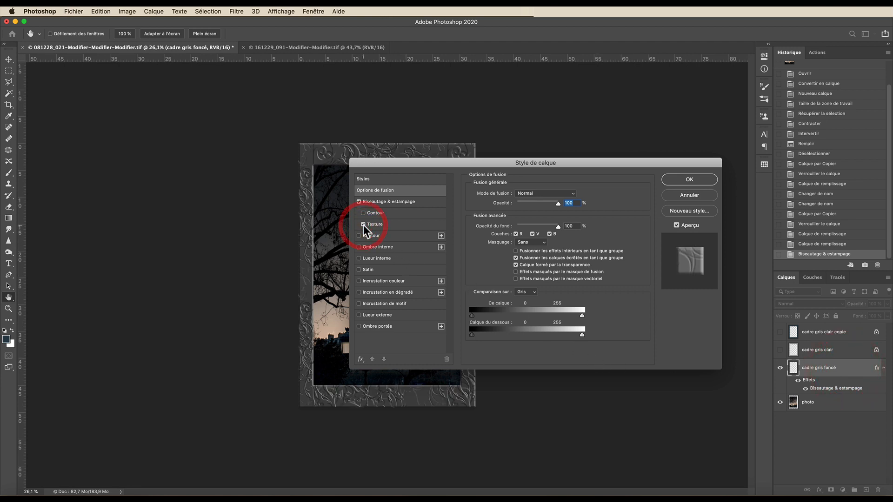
drag(497, 163, 626, 185)
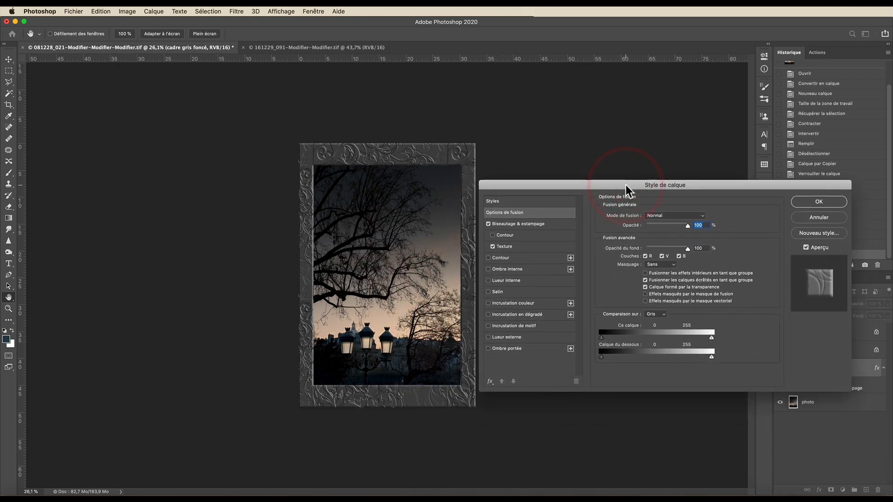
click(504, 248)
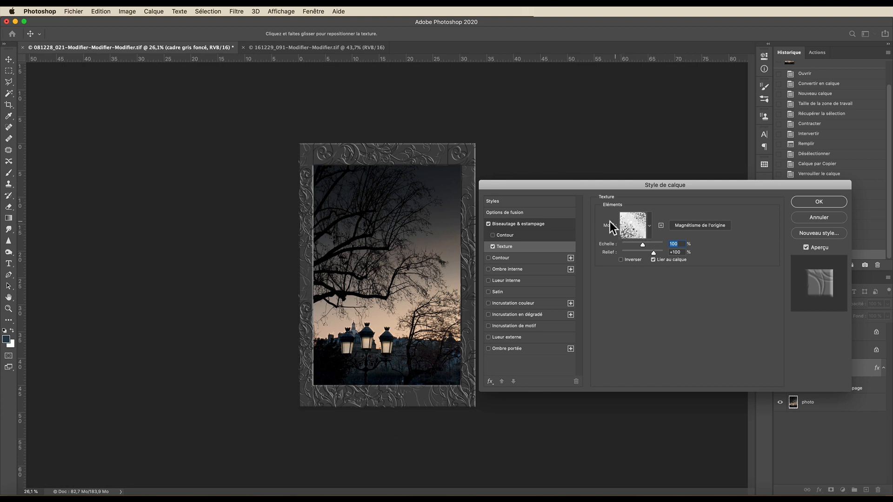
- Try each of the four Arbres patterns as the texture motif of the border's bevel
click(650, 226)
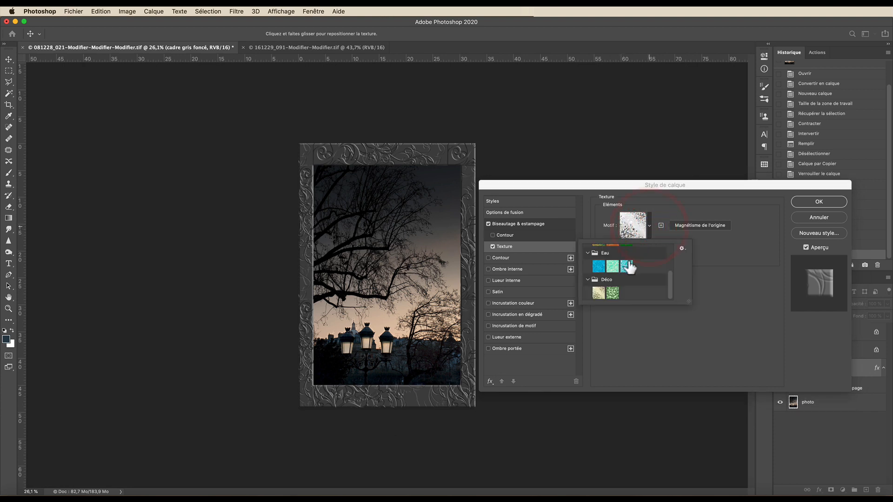
scroll(631, 267, up, 5)
click(600, 264)
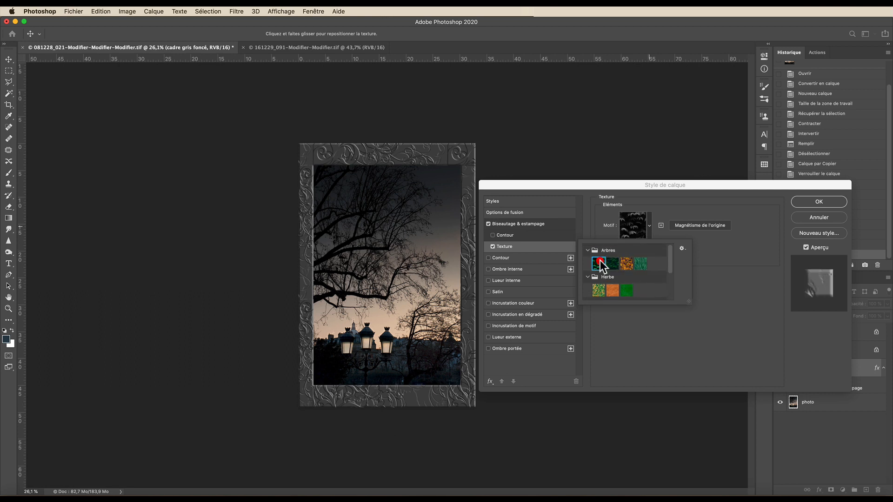
click(614, 264)
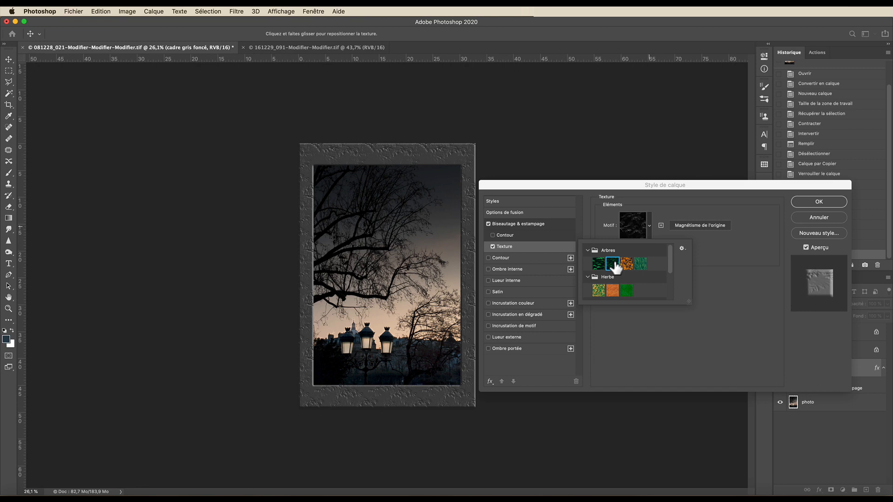
click(627, 264)
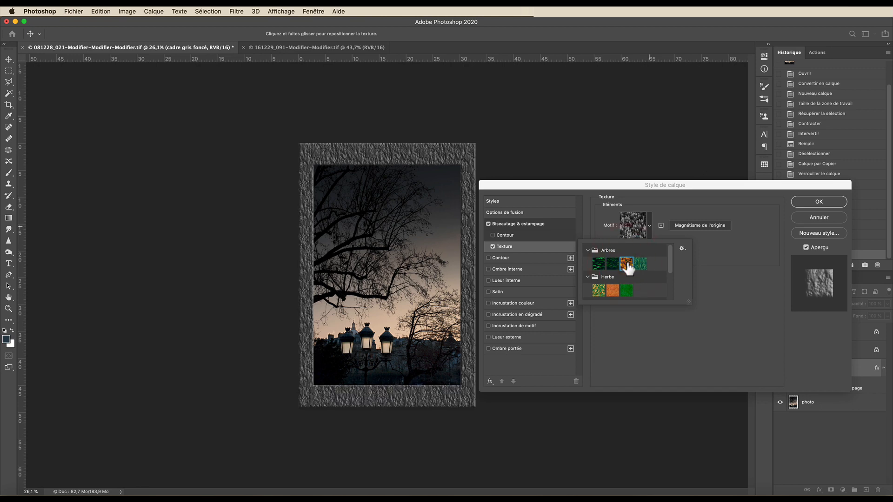
click(642, 264)
scroll(631, 281, down, 3)
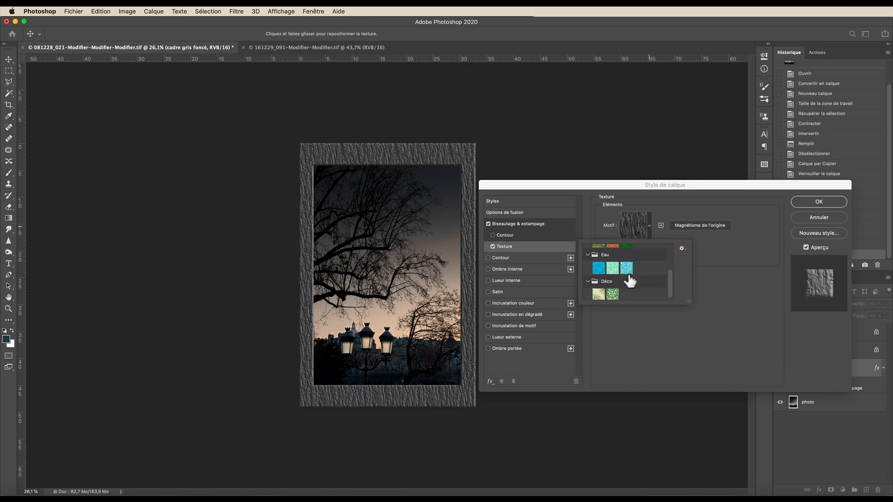
- Compare the two Déco patterns as the bevel texture and apply the first one to the cadre gris foncé layer
click(599, 292)
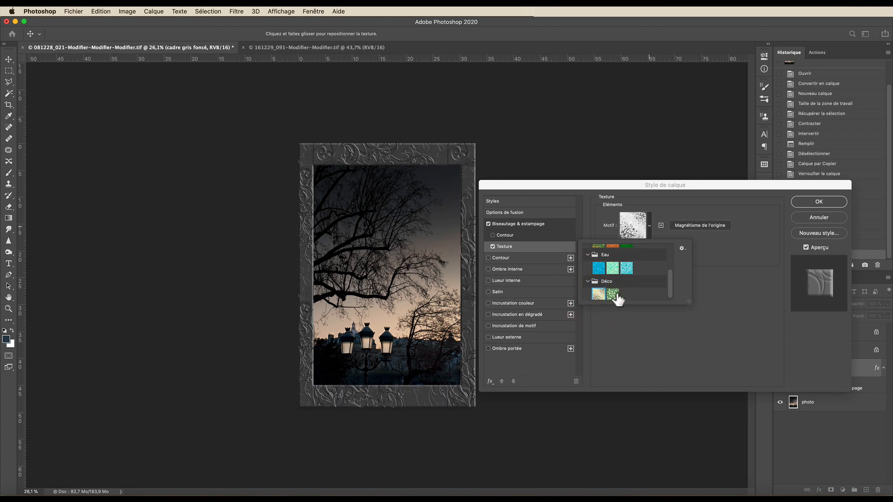
click(614, 294)
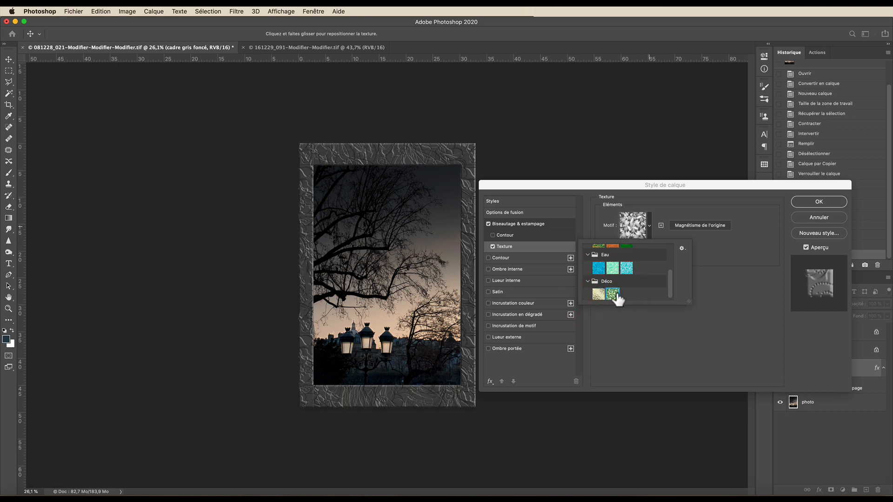
click(596, 294)
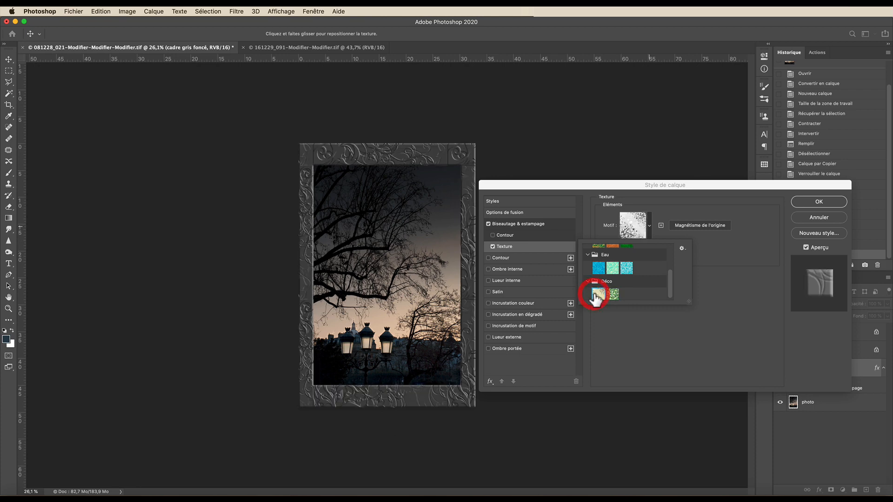
click(808, 201)
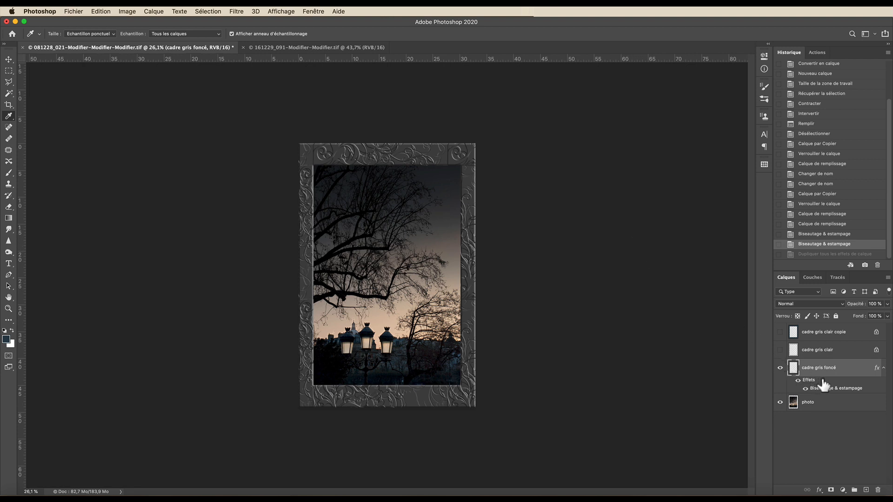
- Copy the effects of the cadre gris foncé layer onto both the cadre gris clair and cadre gris clair copie layers
key(alt)
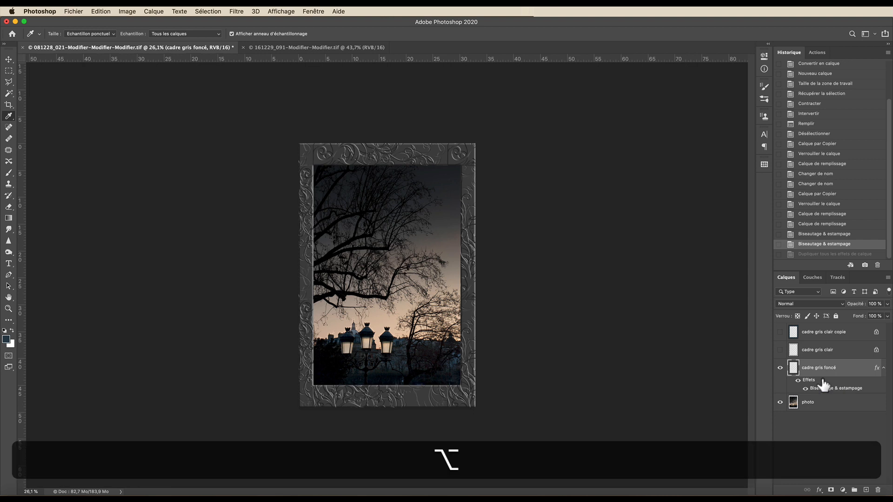
drag(822, 382, 818, 354)
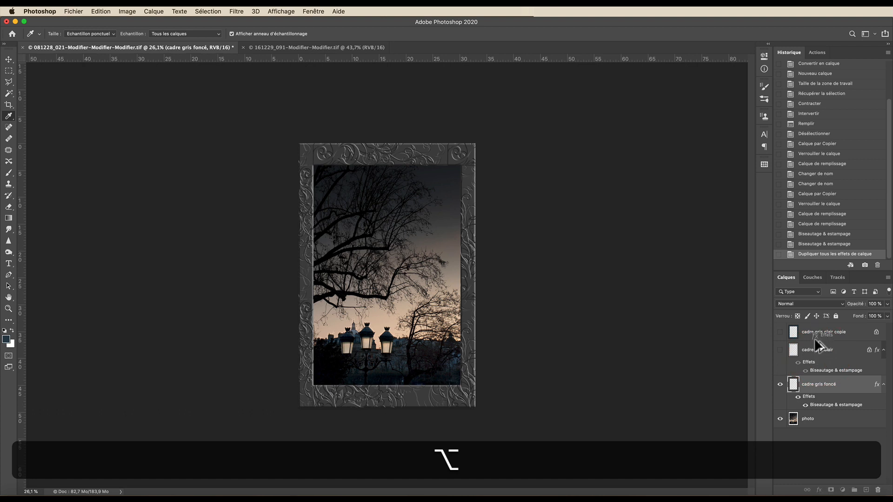
drag(814, 337, 815, 338)
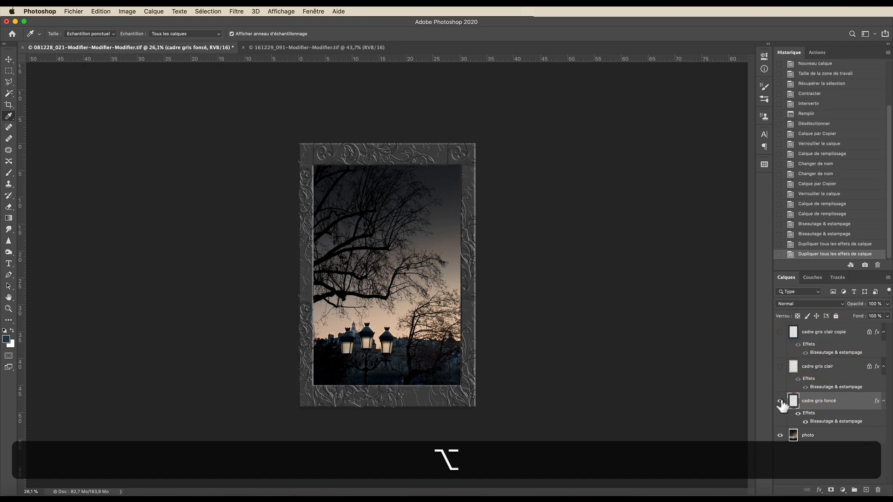
- Compare the textured light grey and dark blue borders by showing each of them alone above the photo
click(780, 401)
click(780, 366)
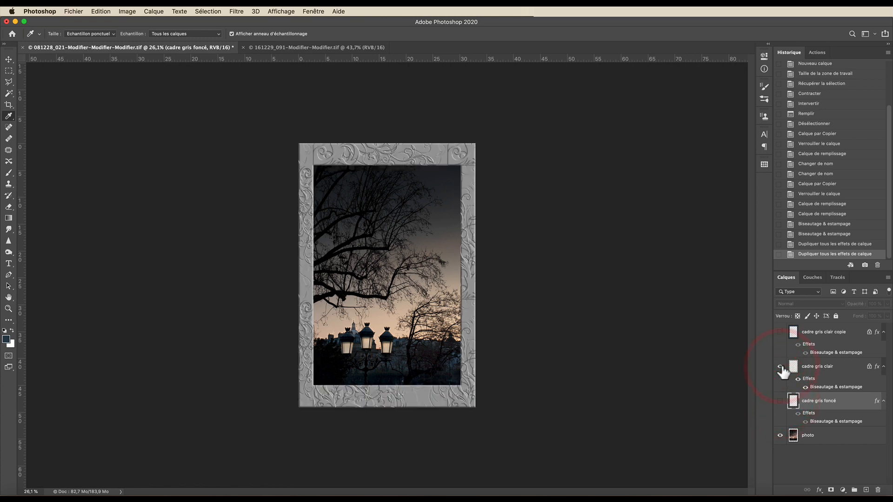
click(780, 367)
click(780, 332)
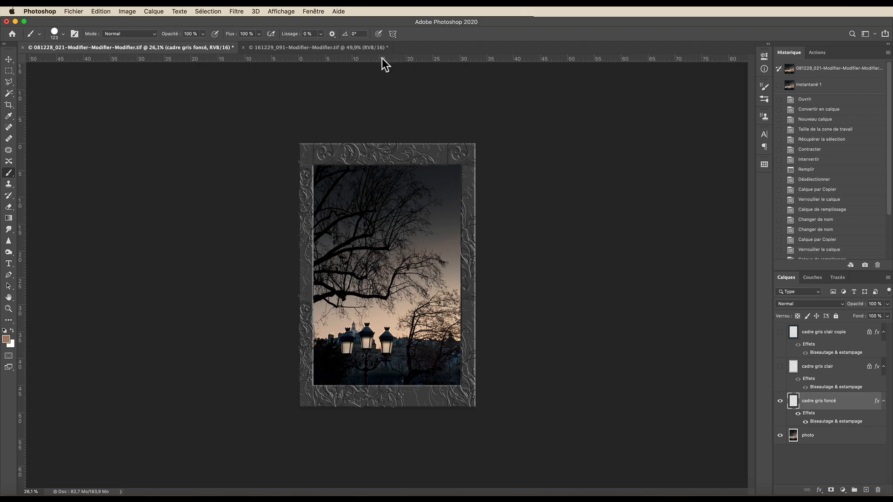
- Switch to the 161229_091 cathedral photo and choose the brush preset Fusain épais bonus de KYLE
click(357, 46)
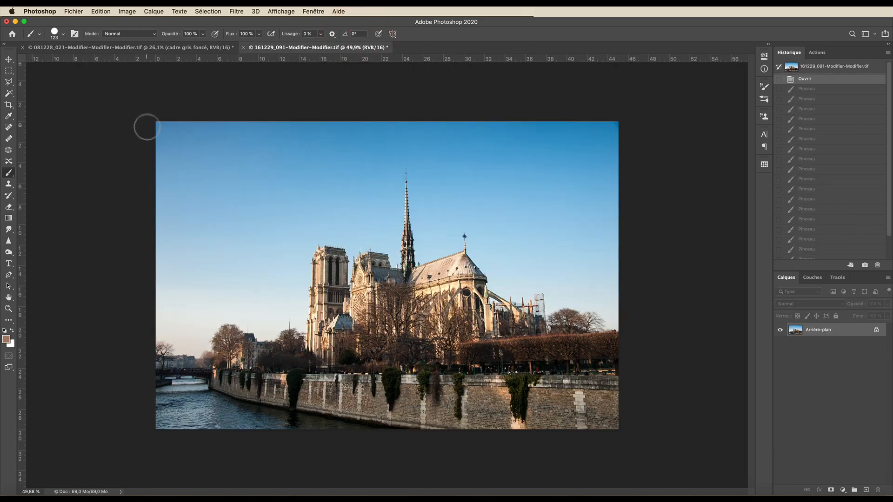
click(766, 87)
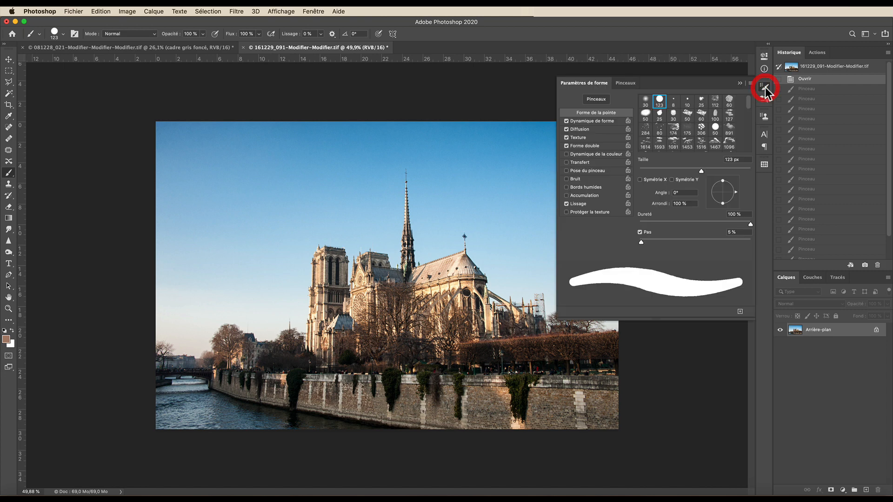
click(628, 85)
click(623, 168)
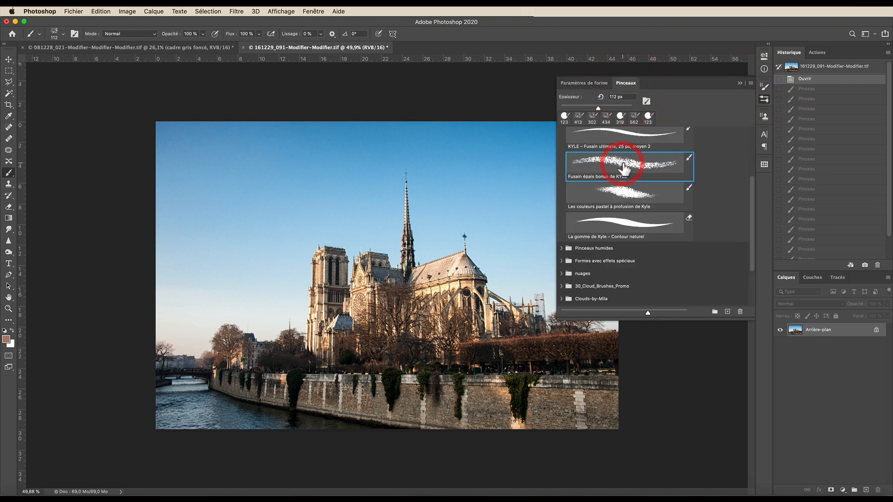
click(740, 83)
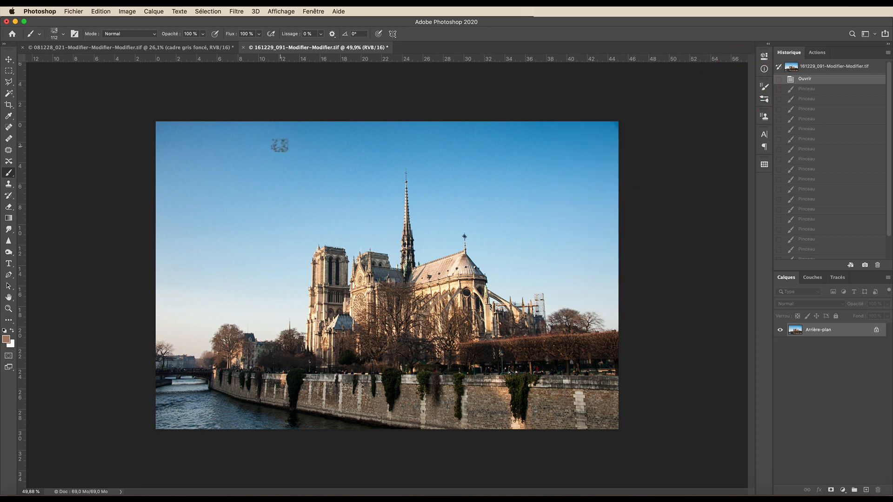
drag(275, 146, 296, 145)
- Sample a pale cream tone from the sunlit stone of the cathedral's apse as the foreground colour
click(8, 116)
click(450, 285)
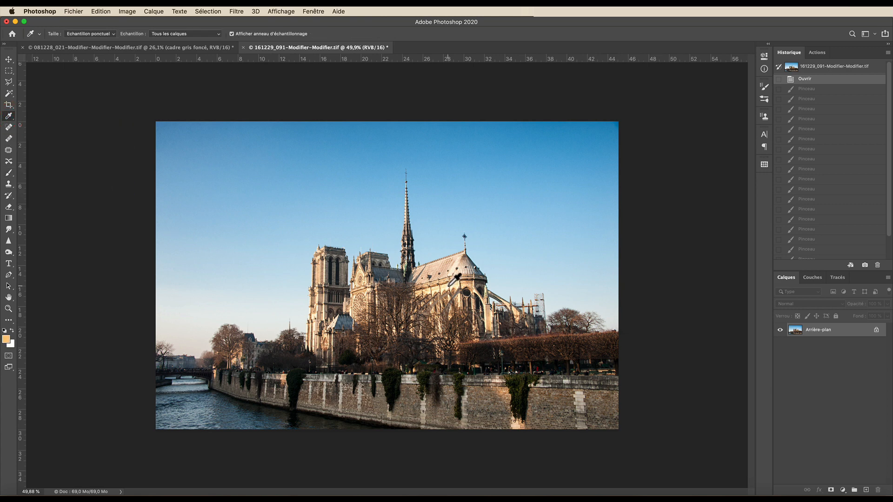
click(447, 285)
- Create a new layer and paint a rough-edged cream border along all four sides of the cathedral photo with the enlarged charcoal brush
click(867, 491)
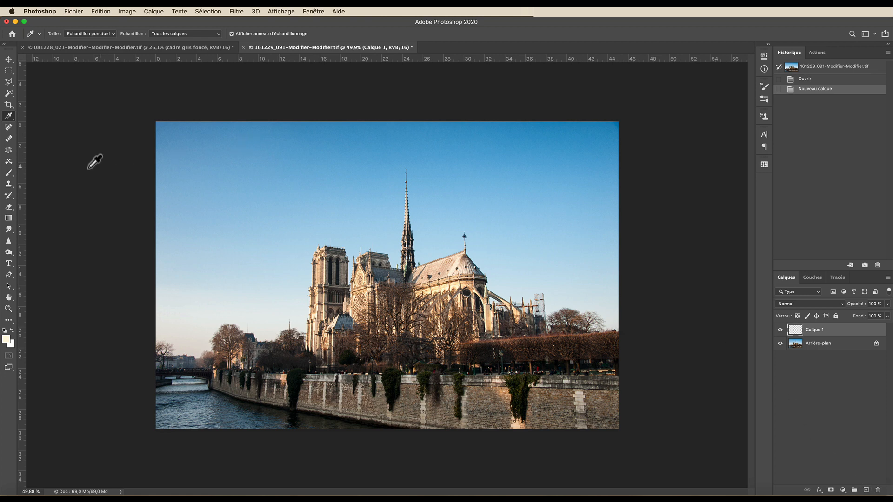
click(11, 174)
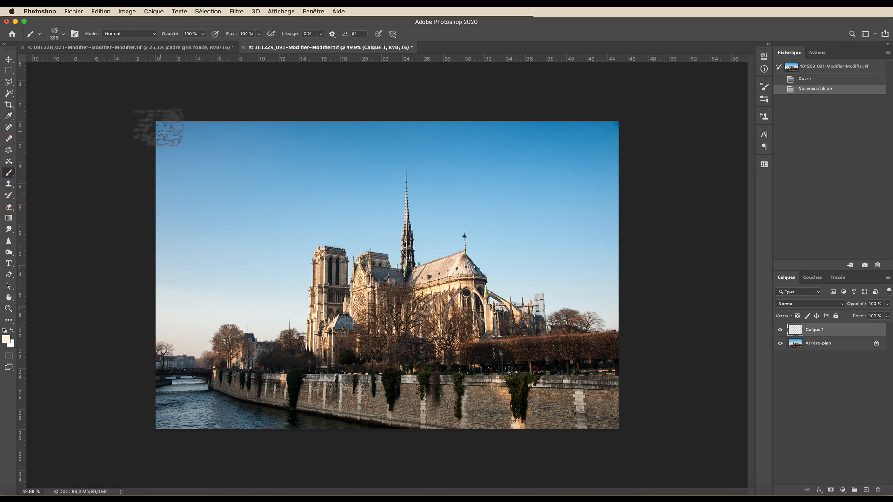
mouse_move(173, 141)
mouse_down()
mouse_move(182, 148)
mouse_move(175, 125)
mouse_move(216, 123)
mouse_move(608, 133)
mouse_move(613, 412)
mouse_move(600, 421)
mouse_move(153, 423)
mouse_move(160, 107)
mouse_up()
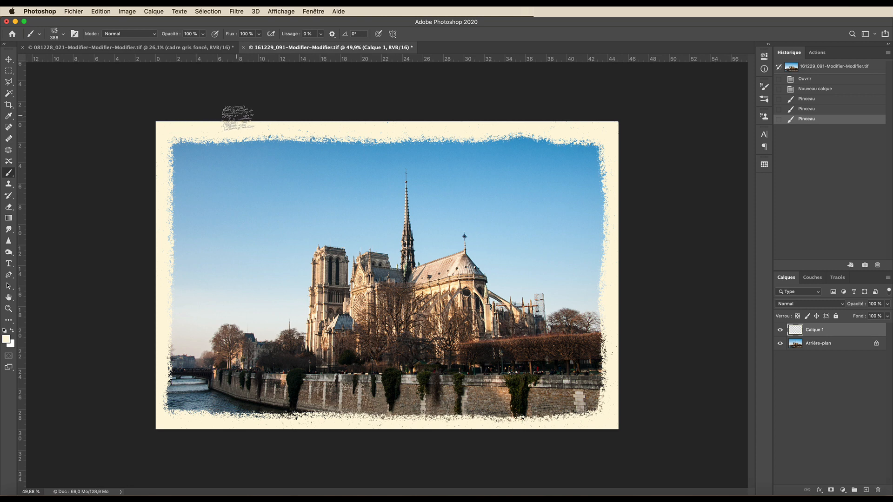
- Choose the solid round 123 px brush tip and enlarge it to 199 px for cleaning up the cream border
scroll(192, 127, up, 3)
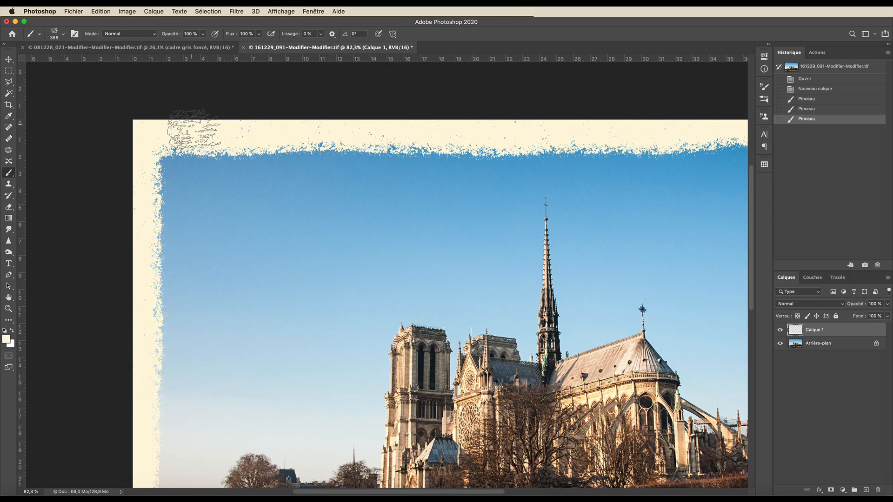
scroll(193, 128, up, 3)
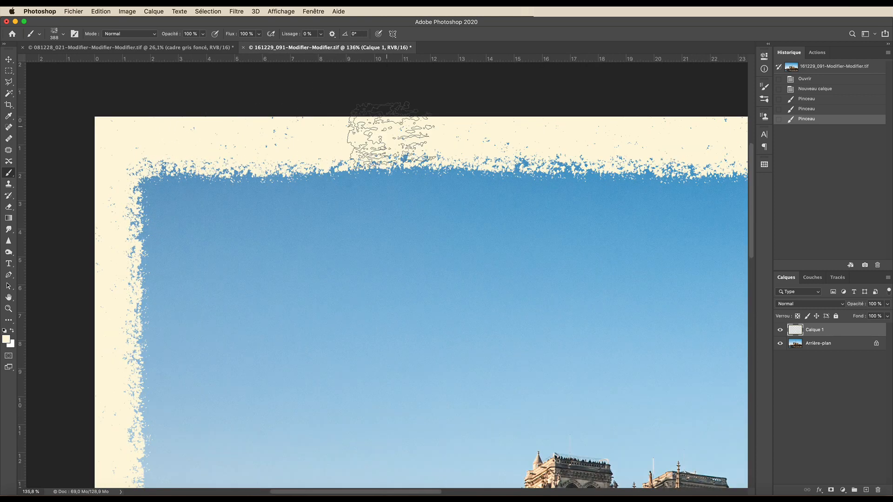
click(765, 86)
click(660, 100)
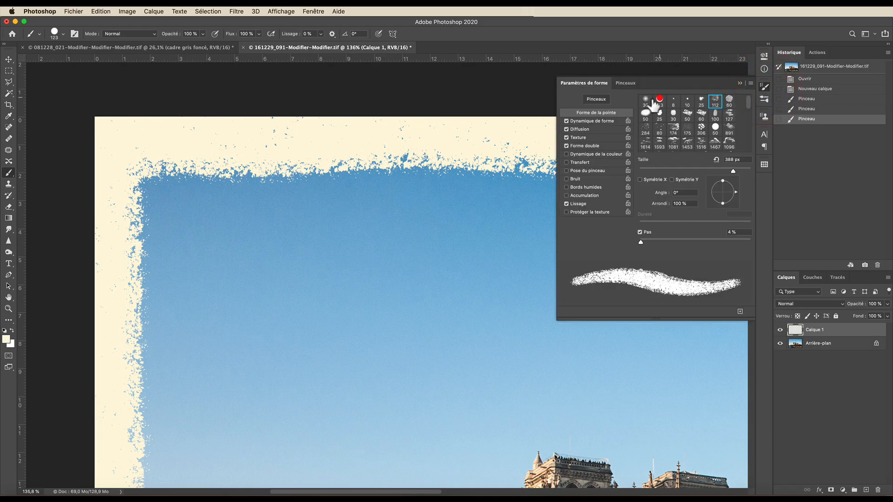
click(741, 83)
ctrl+alt+drag(175, 119, 187, 120)
- Paint solid cream along the outer part of the top border to cover the blue specks
mouse_move(131, 123)
mouse_down()
mouse_move(647, 125)
mouse_move(178, 124)
mouse_up()
key(space)
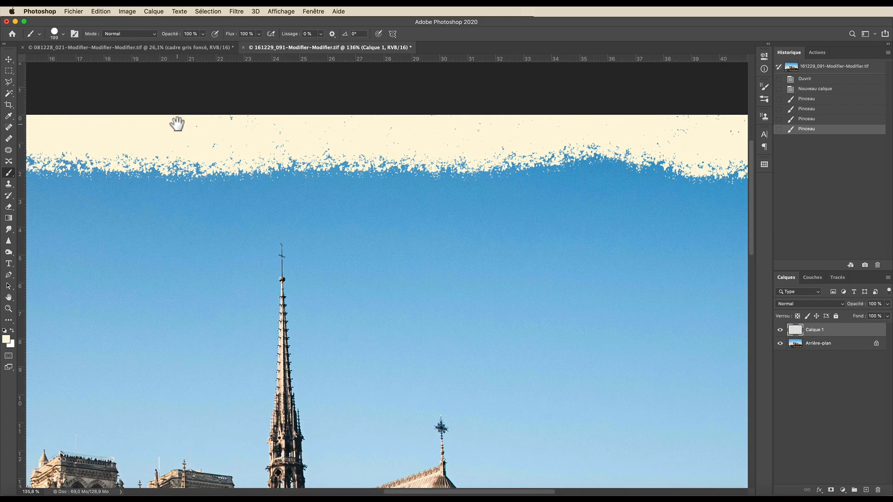
drag(450, 124, 712, 125)
- Cover the specks in the border's top-right corner and down its right side with solid cream, keeping the rough inner edge
key(space)
drag(658, 127, 235, 115)
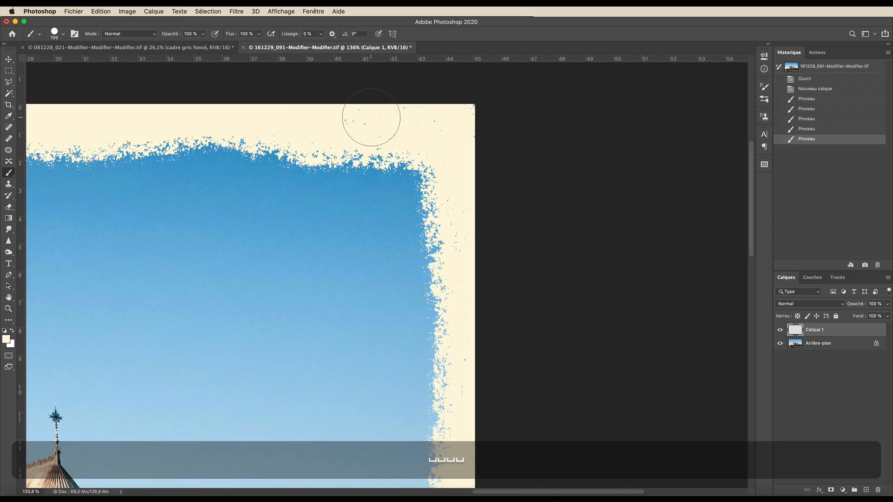
mouse_move(478, 231)
mouse_down()
mouse_move(456, 229)
mouse_move(456, 189)
mouse_move(462, 325)
mouse_move(479, 417)
mouse_up()
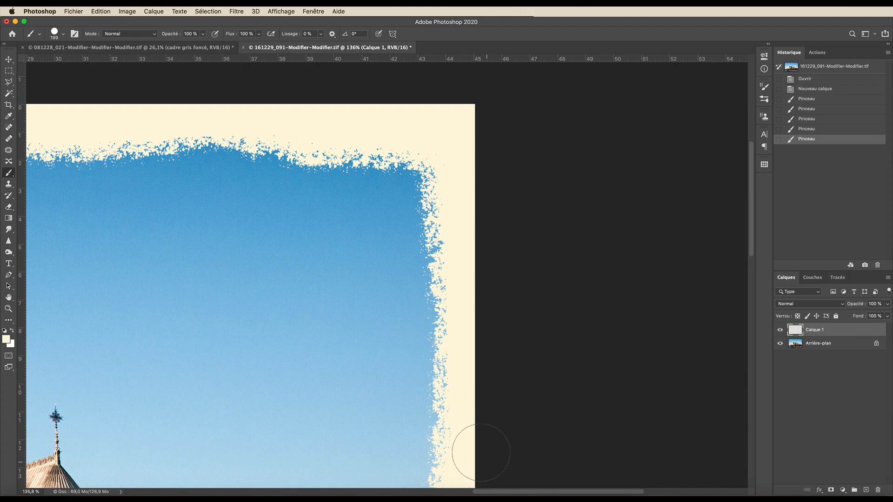
drag(481, 453, 479, 447)
key(space)
drag(454, 398, 442, 59)
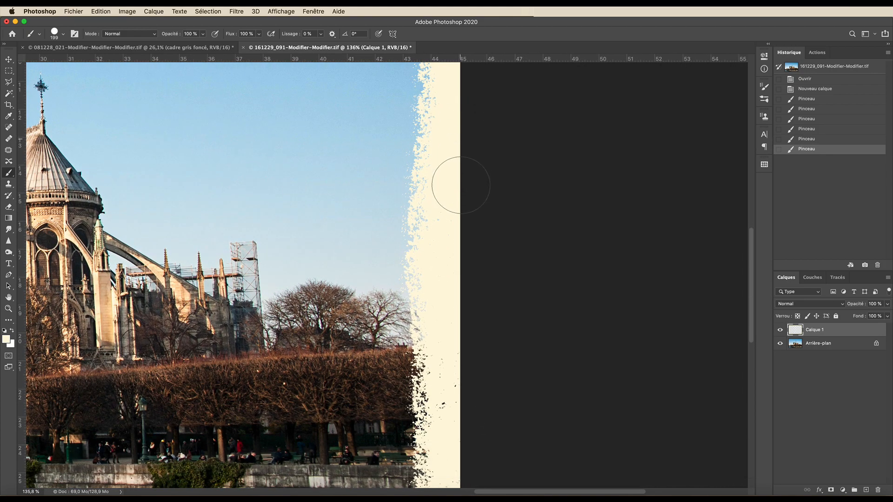
drag(461, 185, 455, 460)
- Cover the specks along the outer part of the bottom border with solid cream, starting from its bottom-right corner
key(space)
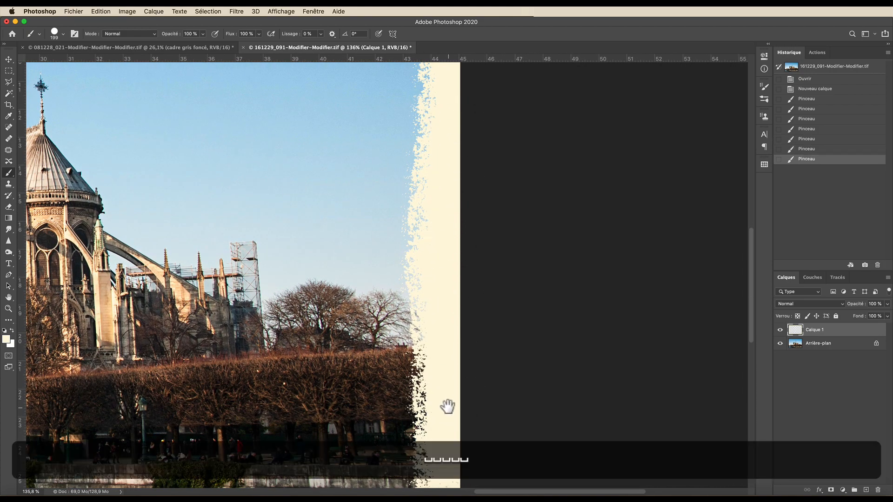
drag(448, 406, 476, 122)
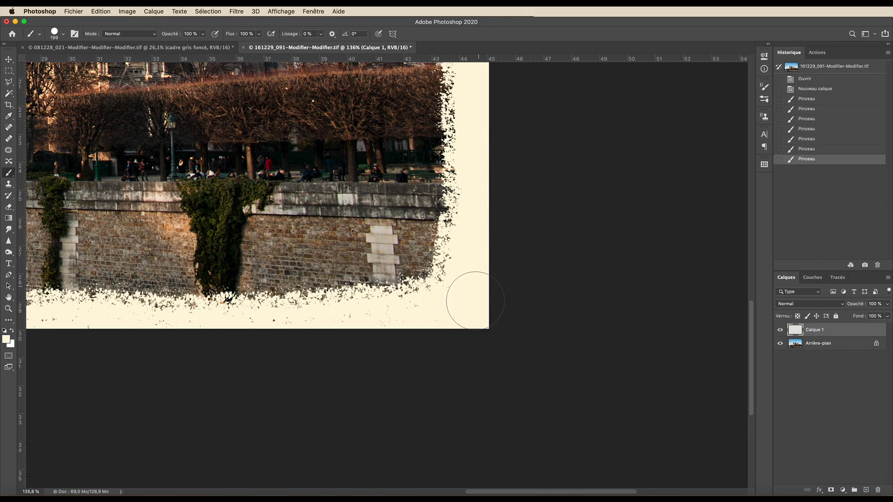
mouse_move(475, 300)
mouse_down()
mouse_move(397, 329)
mouse_move(295, 325)
mouse_move(164, 343)
mouse_move(32, 337)
mouse_up()
key(space)
drag(125, 311, 591, 302)
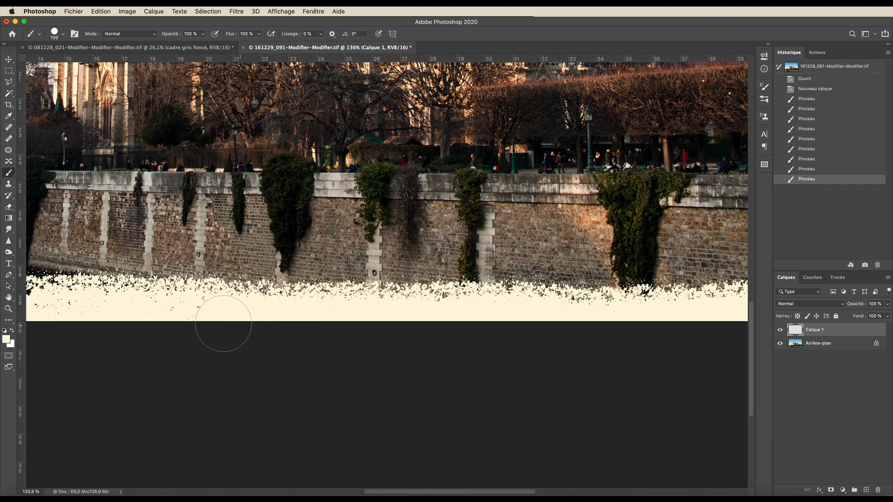
drag(223, 323, 91, 326)
key(space)
mouse_move(189, 295)
mouse_down()
mouse_move(564, 253)
mouse_move(576, 261)
mouse_move(509, 283)
mouse_move(223, 291)
mouse_move(82, 283)
mouse_move(338, 301)
mouse_up()
- Cover the specks up the border's left side and in its top-left corner with solid cream, and fit the whole photo in view
key(space)
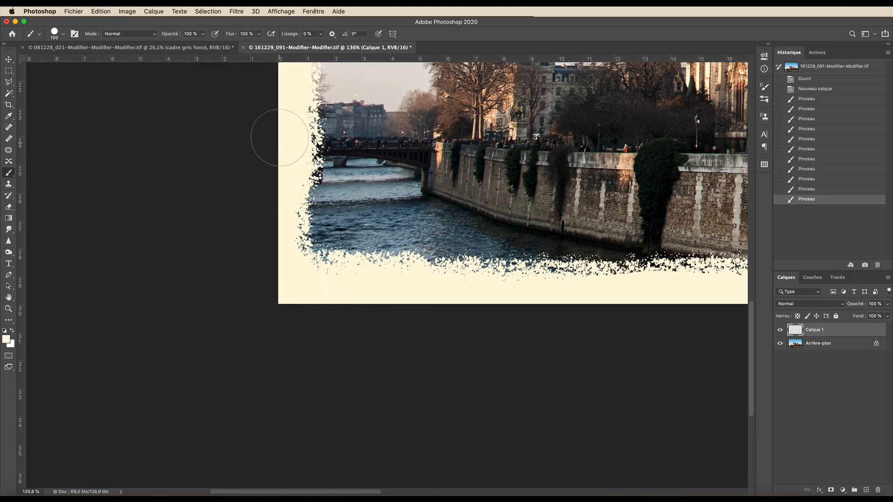
drag(280, 138, 278, 113)
key(space)
drag(379, 113, 384, 369)
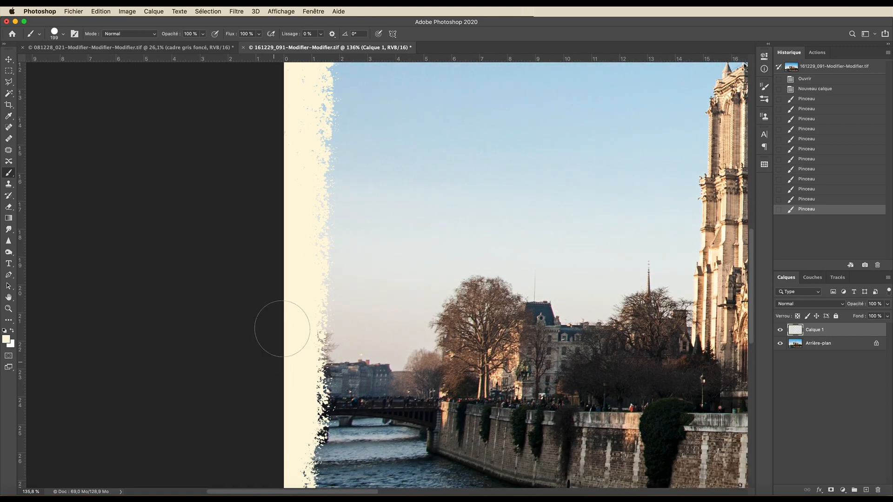
mouse_move(293, 155)
mouse_down()
mouse_move(319, 109)
mouse_move(409, 305)
mouse_move(361, 415)
mouse_up()
key(space)
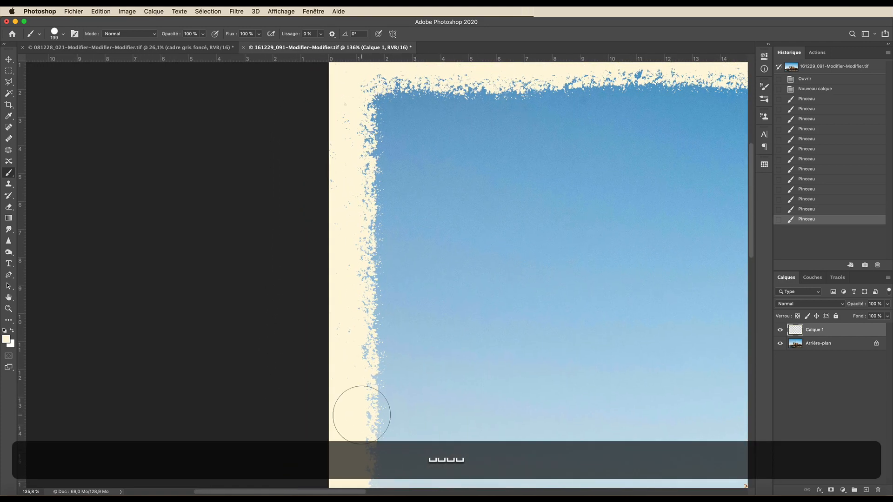
drag(343, 379, 344, 117)
key(space)
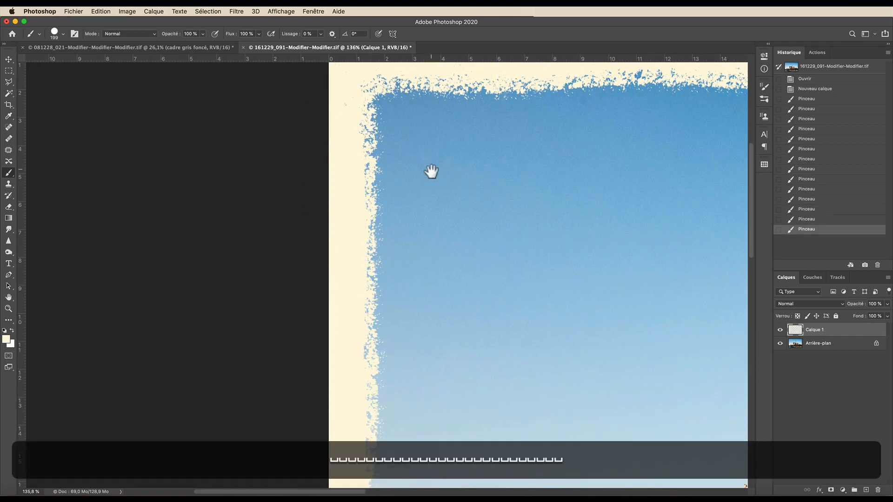
drag(432, 171, 457, 335)
drag(365, 225, 421, 223)
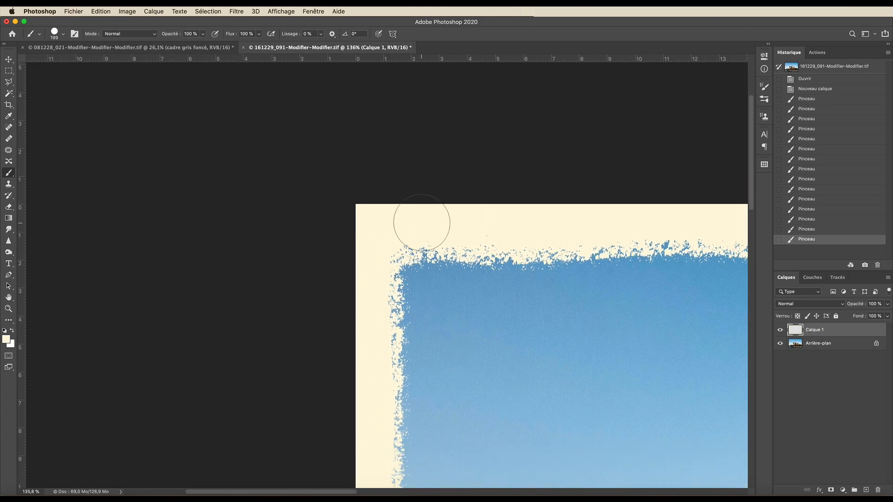
key(super+0)
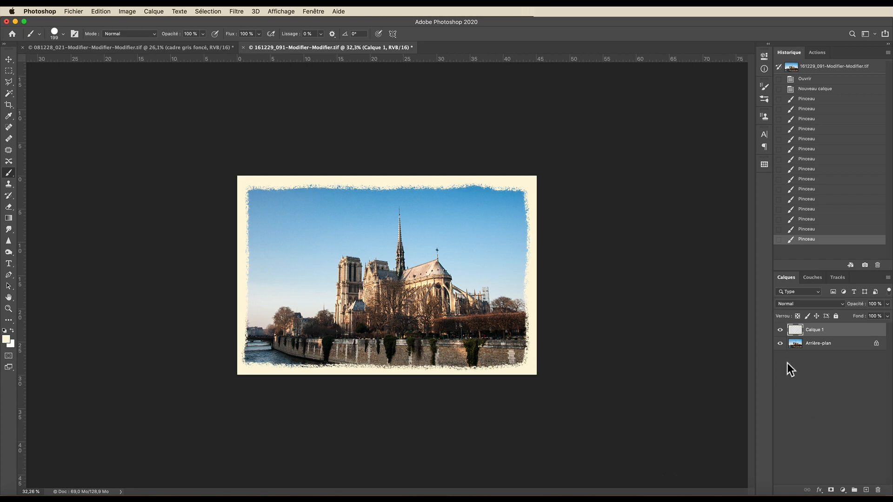
- With the background photo hidden, duplicate the cream border layer Calque 1 and lock the copy's transparent pixels
click(780, 343)
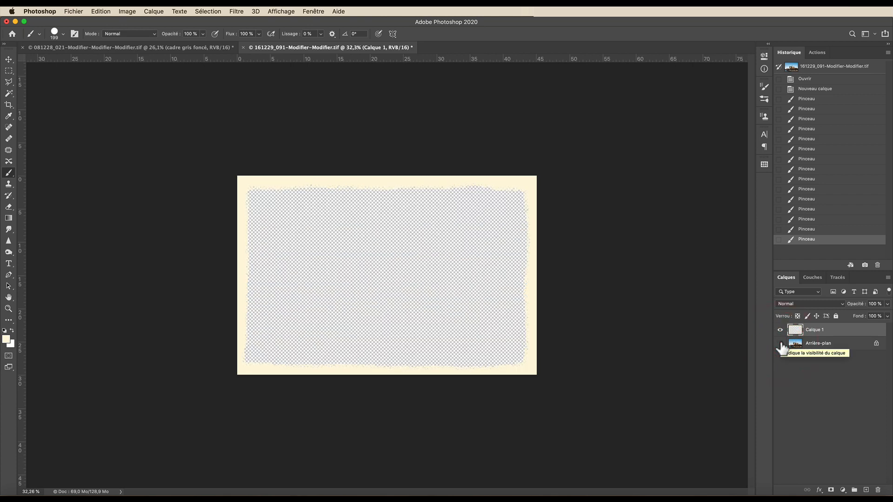
click(831, 329)
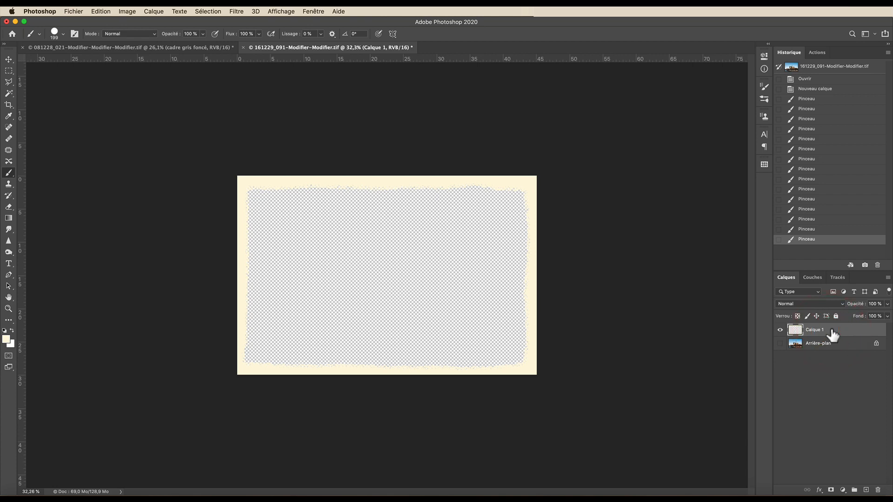
key(super+j)
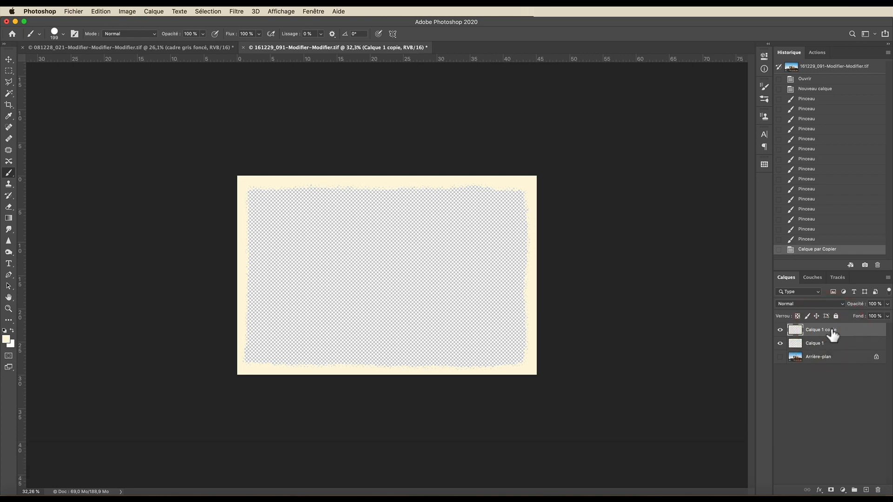
double_click(797, 316)
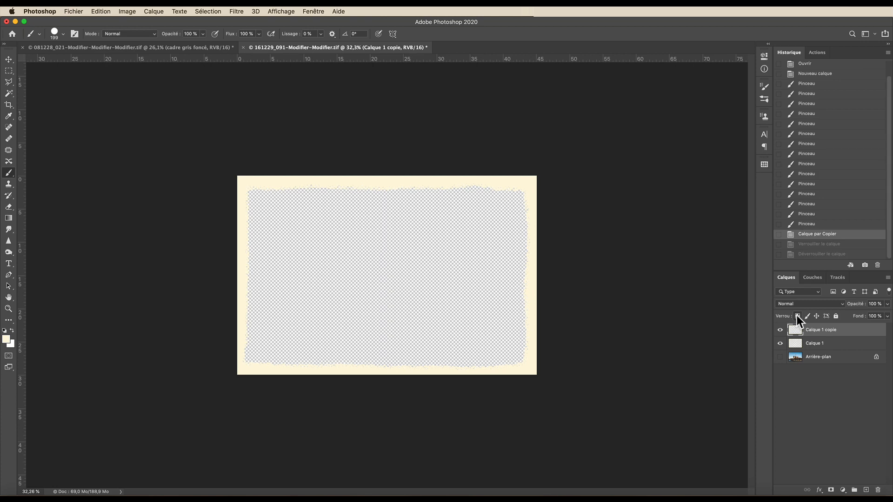
click(797, 316)
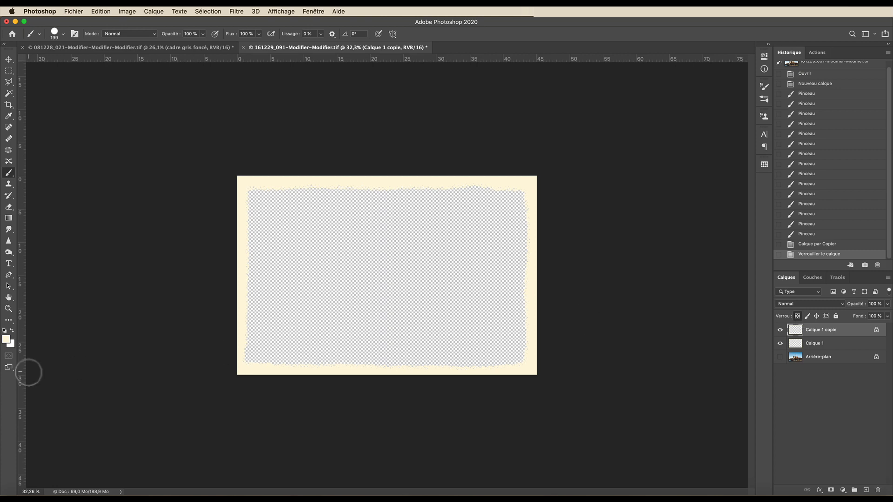
- Fill the copied border with the blue-grey foreground colour #91a0a6 and show the background photo again
click(7, 340)
click(432, 96)
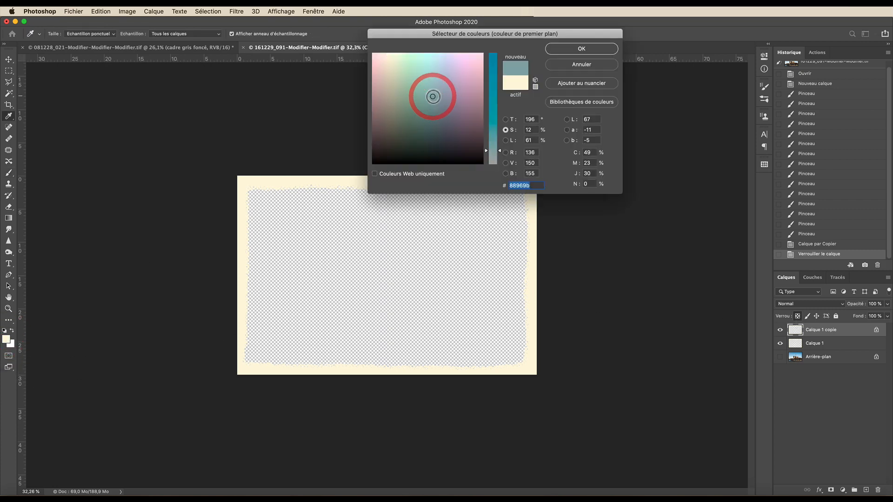
click(427, 80)
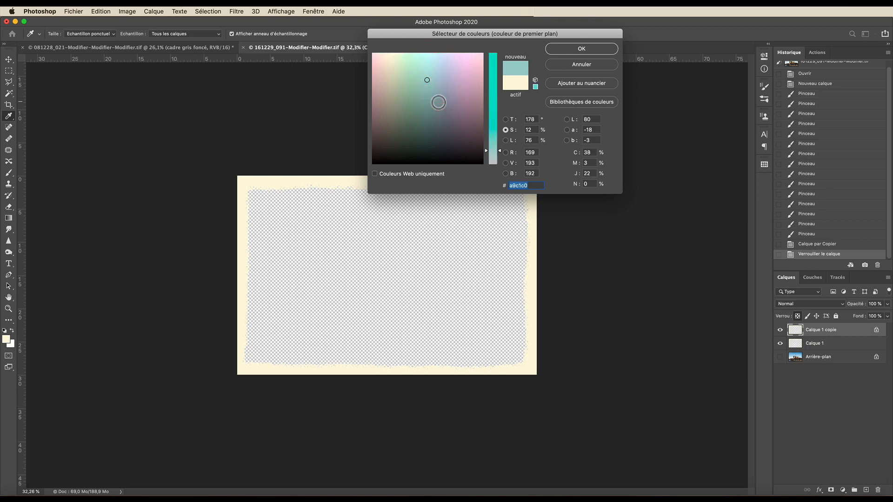
click(433, 92)
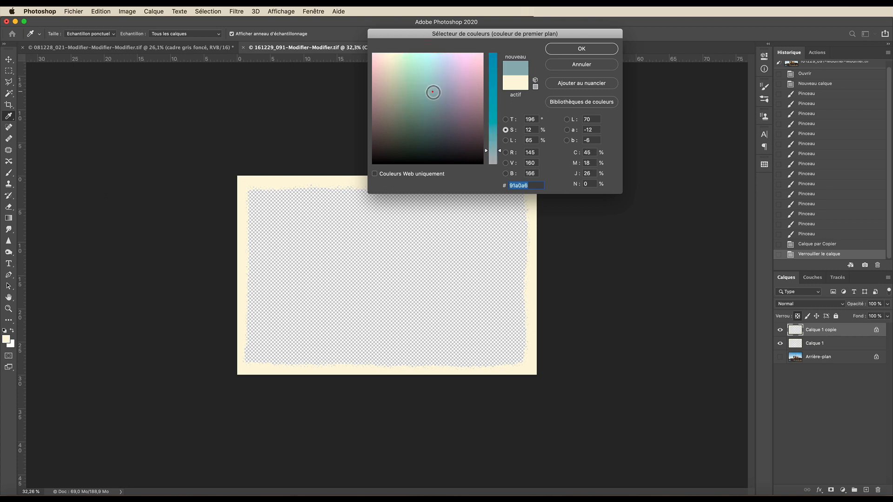
click(585, 49)
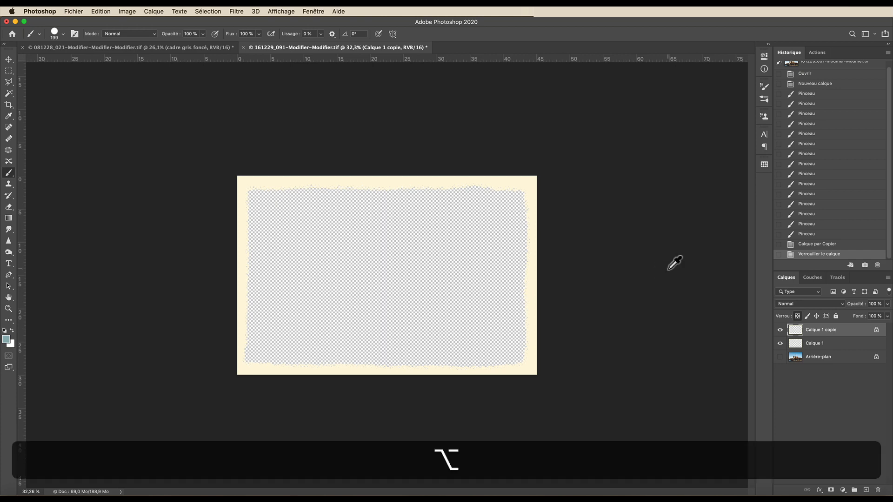
key(alt+BackSpace)
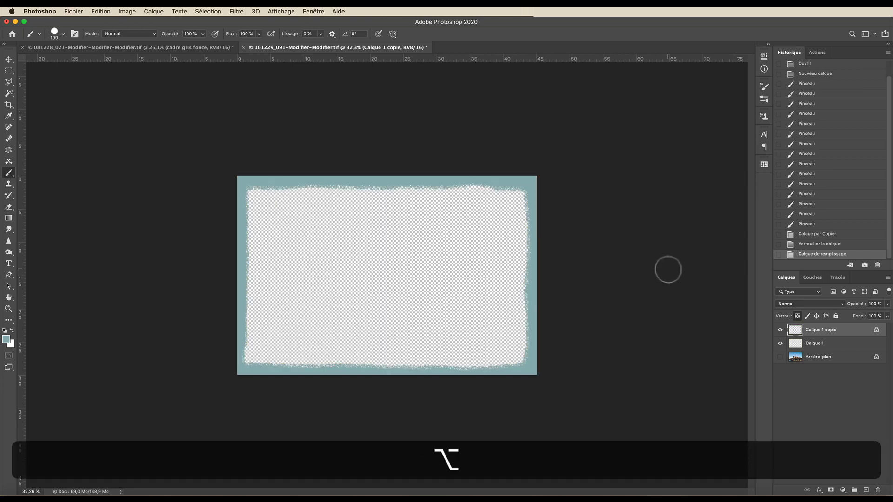
click(781, 358)
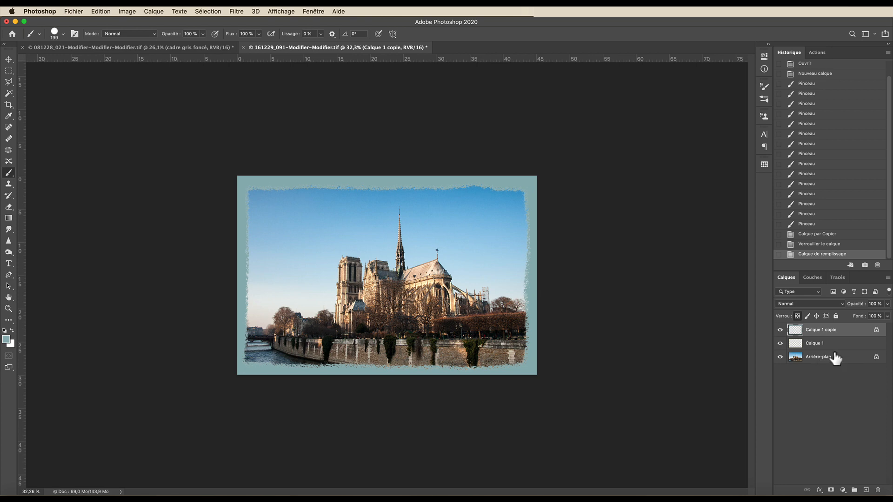
- With the blue-grey copy hidden, add Biseautage & estampage with Texture to the cream border layer Calque 1, and turn off its layer effects
click(781, 331)
double_click(858, 344)
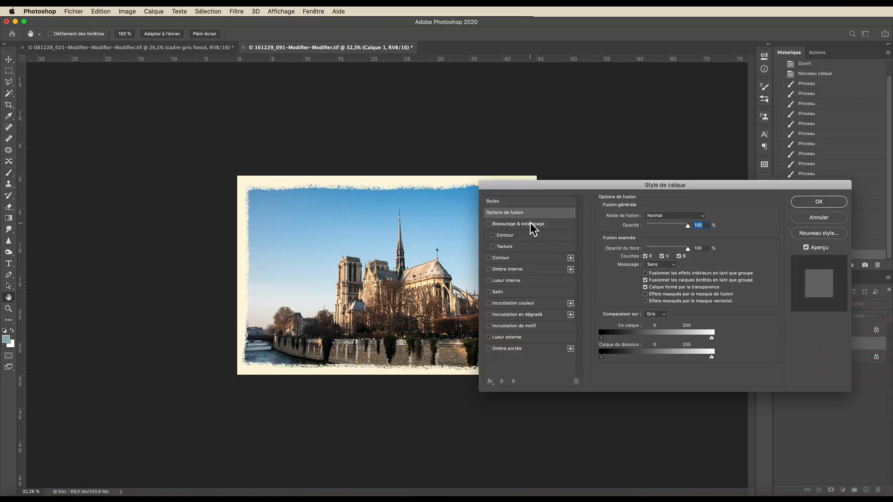
click(533, 225)
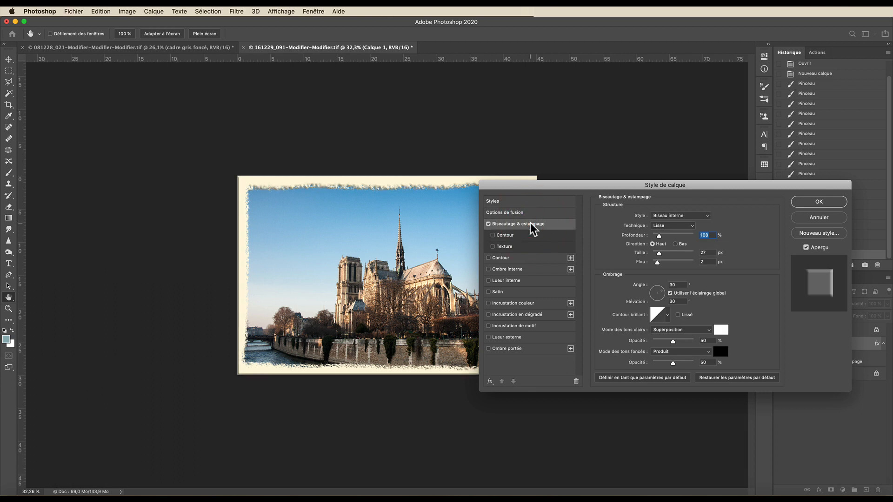
click(511, 245)
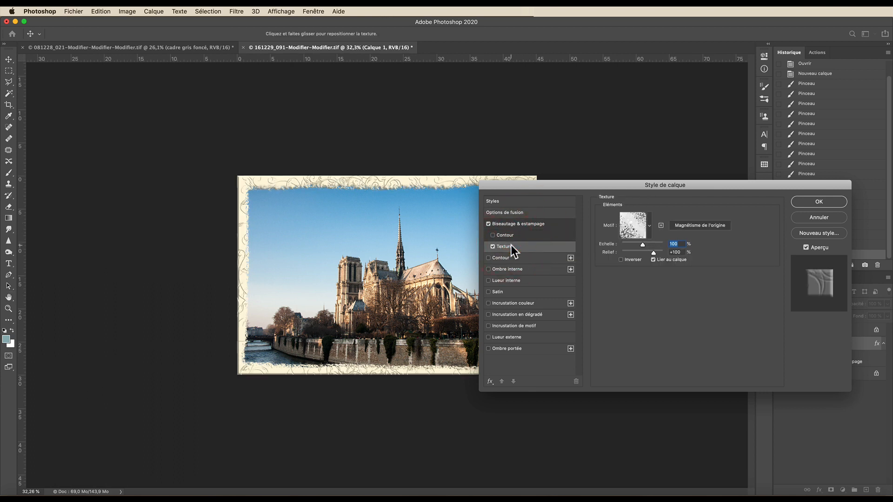
click(811, 200)
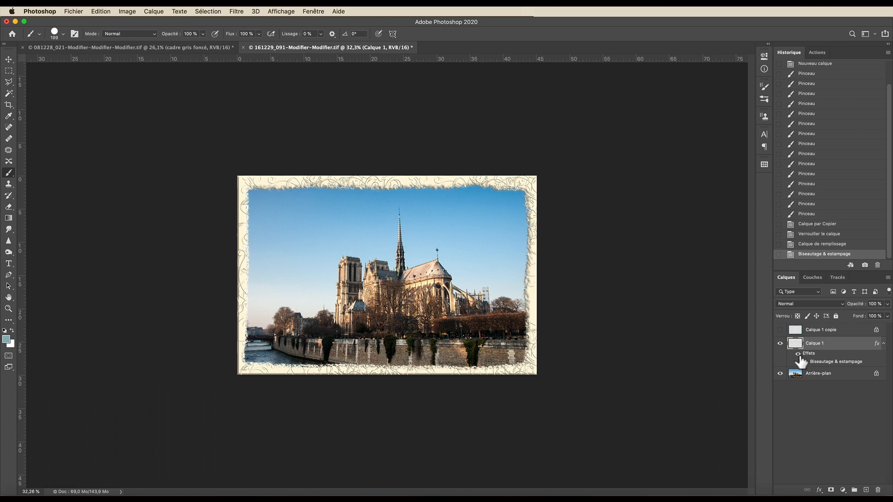
click(799, 354)
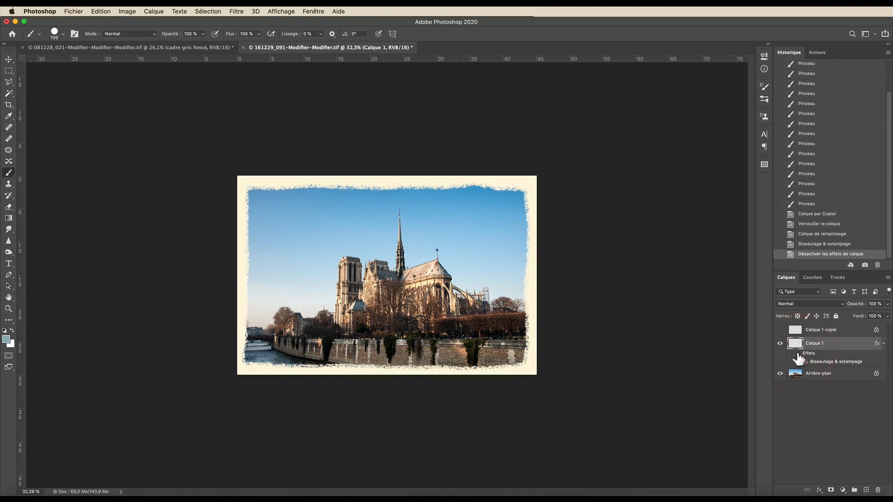